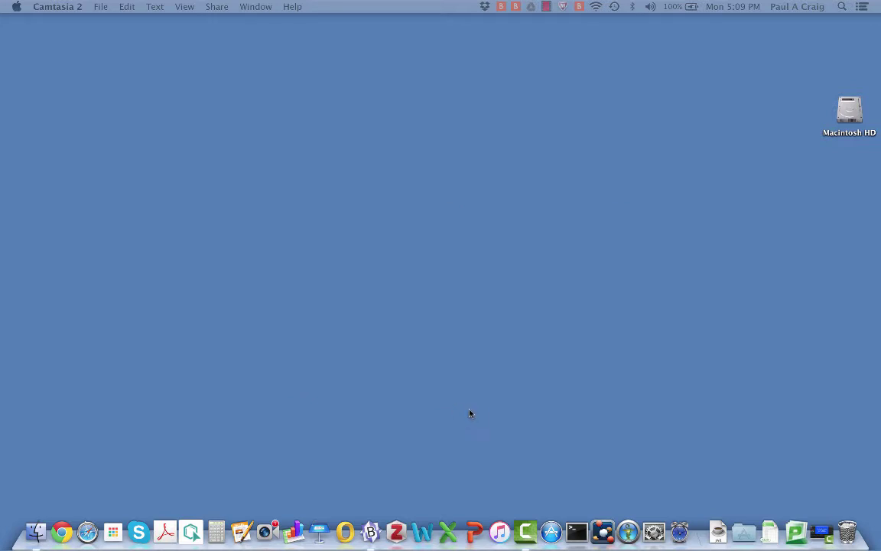
Bring PyMOL to the front and look at the Plugin menu without choosing a plugin
left_click(602, 531)
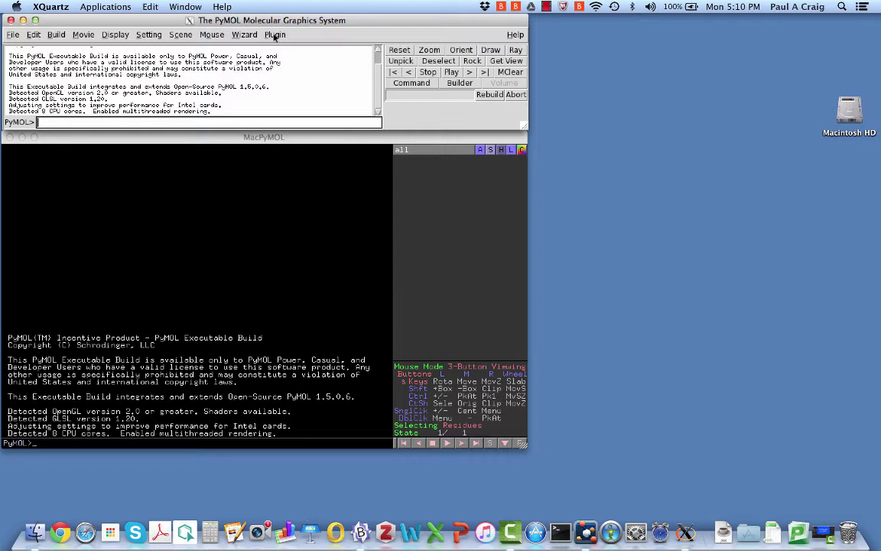
left_click(274, 35)
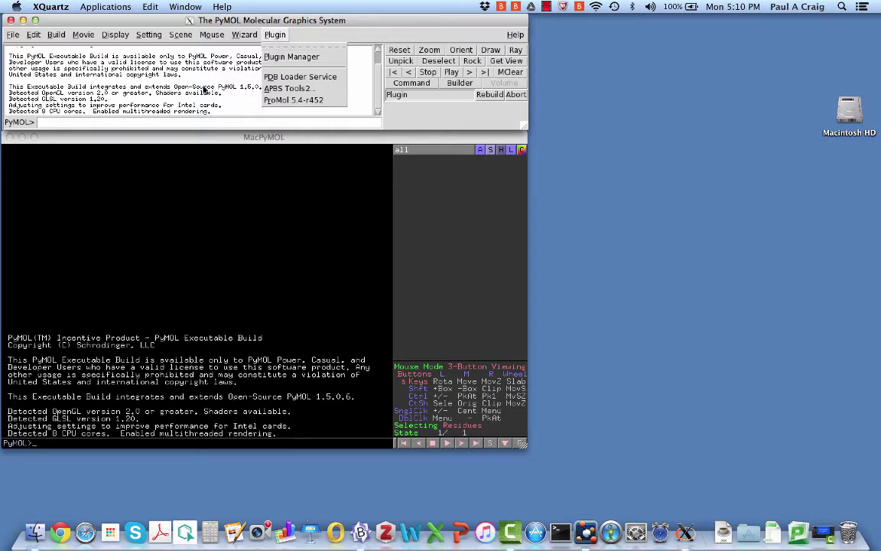
left_click(229, 206)
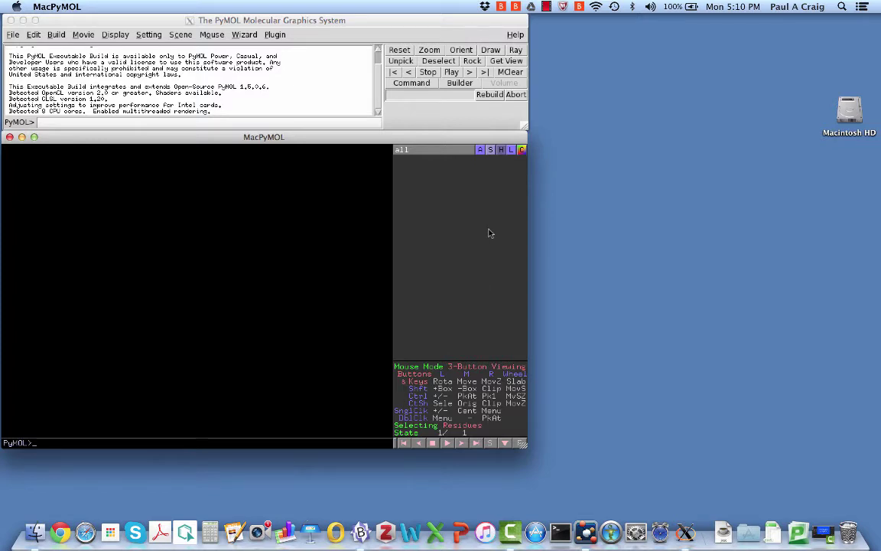
Reposition the PyMOL command window, browse its File menu unused, then switch to Chrome
left_click(306, 75)
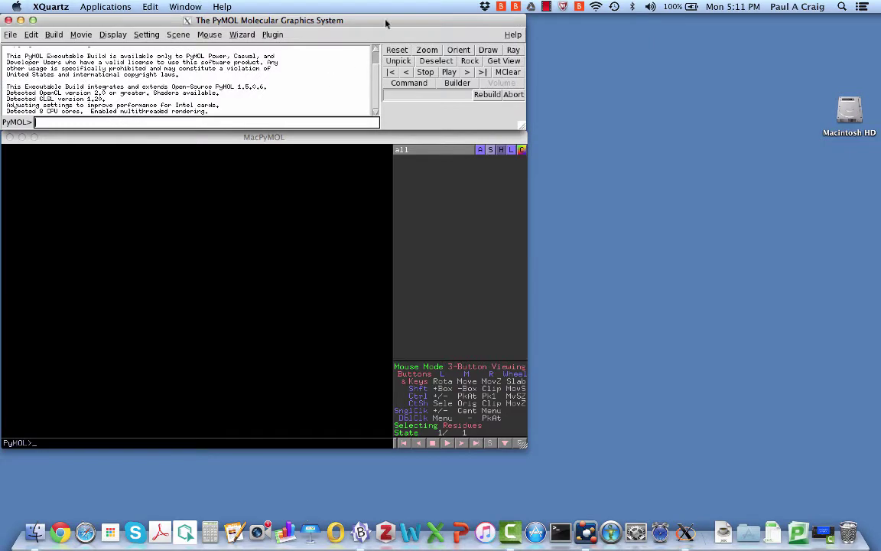
mouse_move(385, 23)
left_mouse_down()
mouse_move(395, 69)
mouse_move(419, 31)
mouse_move(384, 21)
left_mouse_up()
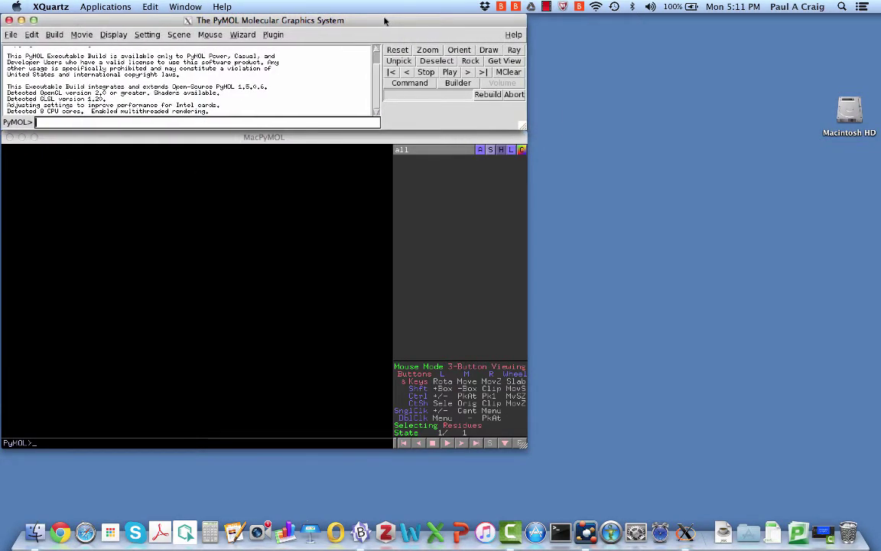
left_click(11, 35)
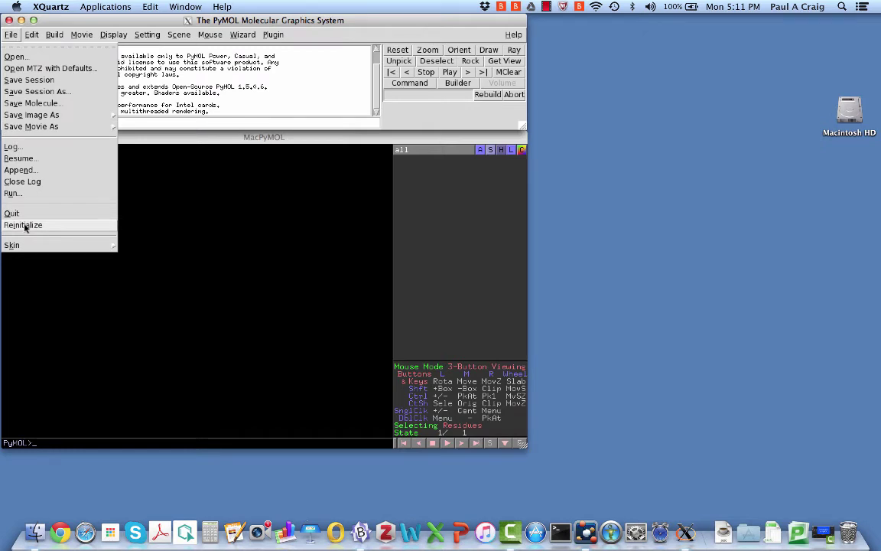
left_click(195, 232)
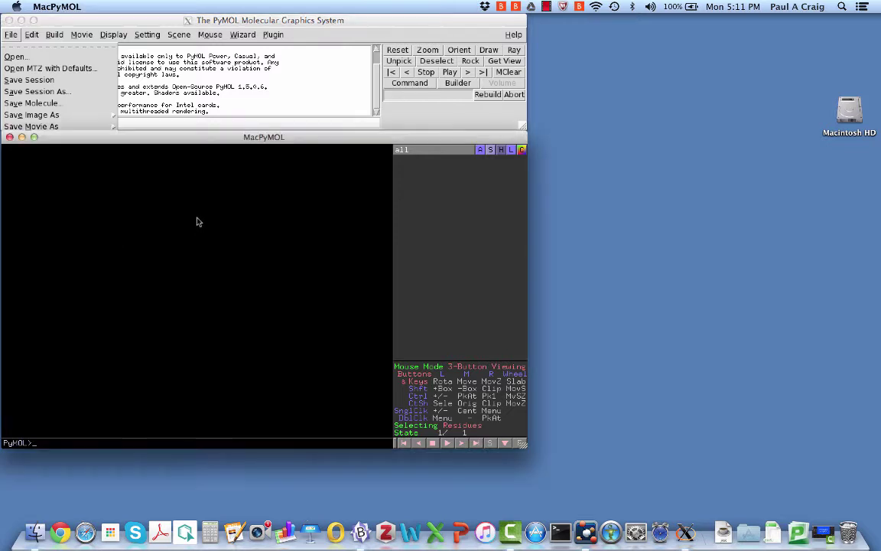
left_click(218, 110)
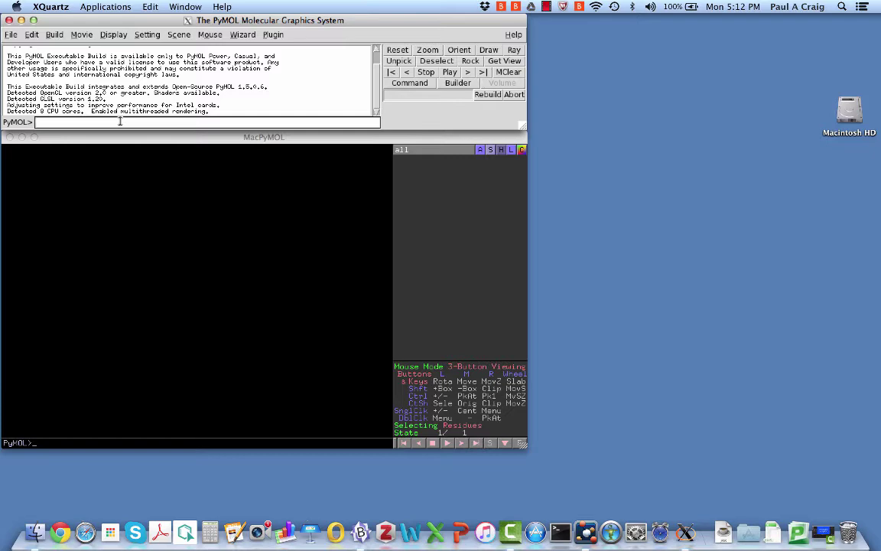
key("super+Tab")
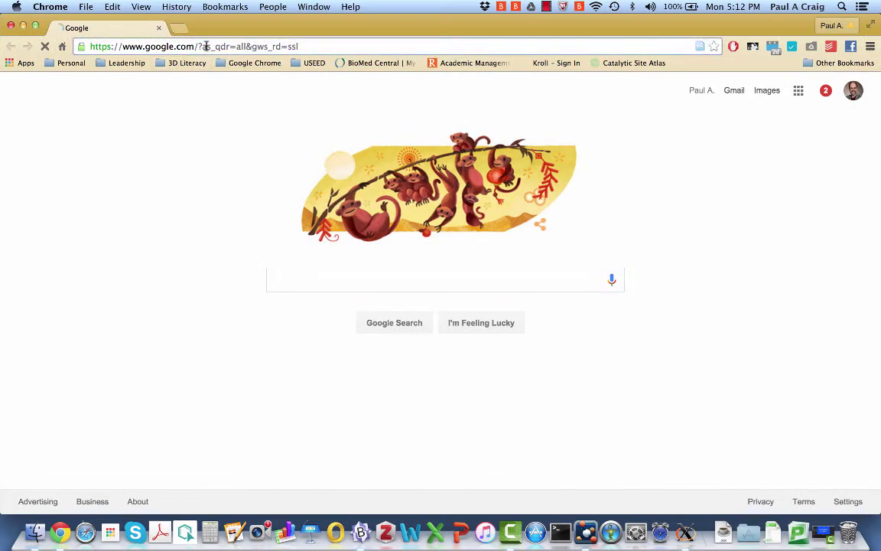
left_click(205, 46)
type("www.")
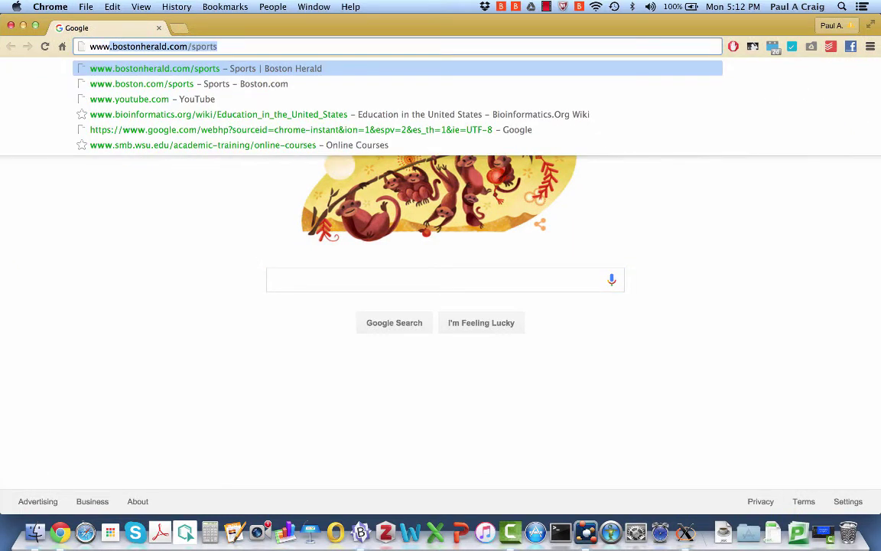
type("rcsb.")
key("Return")
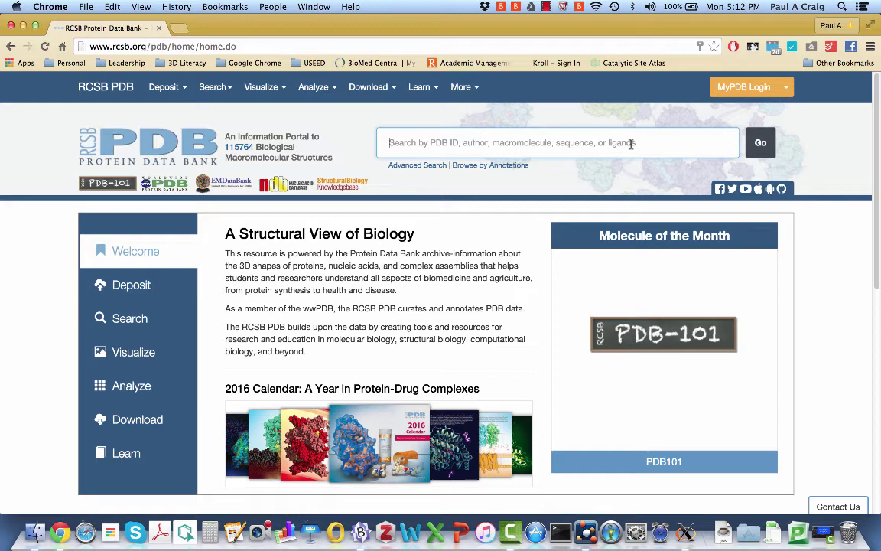
Search RCSB for 'hiv protease saquinavir', scroll to the 3OXC result, and minimize Chrome
type("hiv protease ")
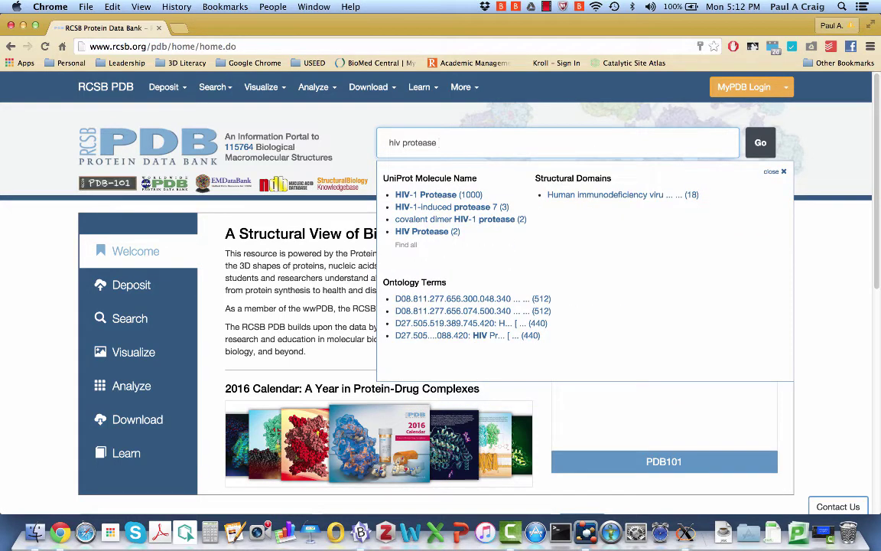
type("saqui")
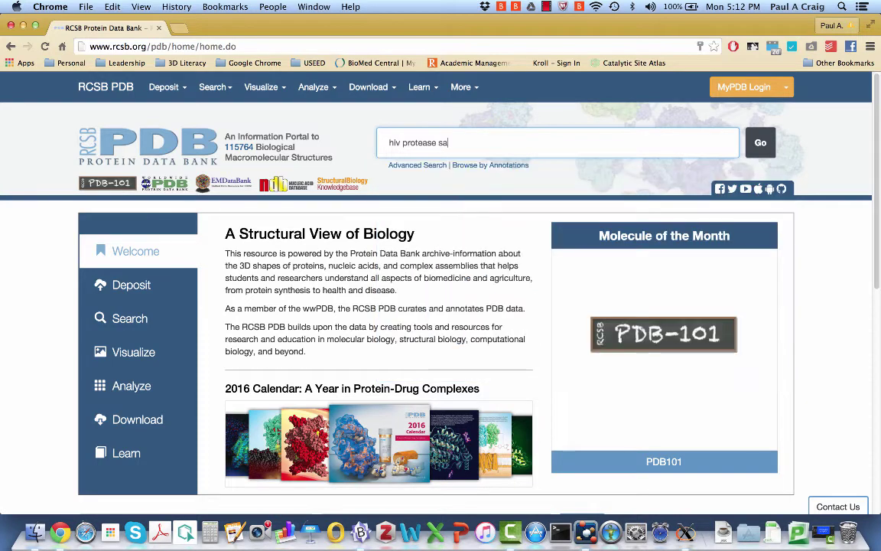
type("navir")
key("Return")
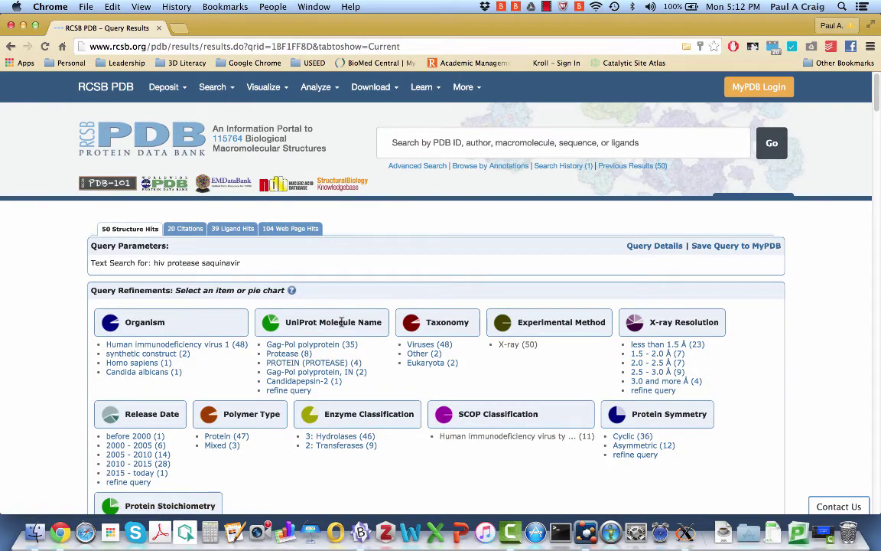
scroll(341, 322, "down", 10)
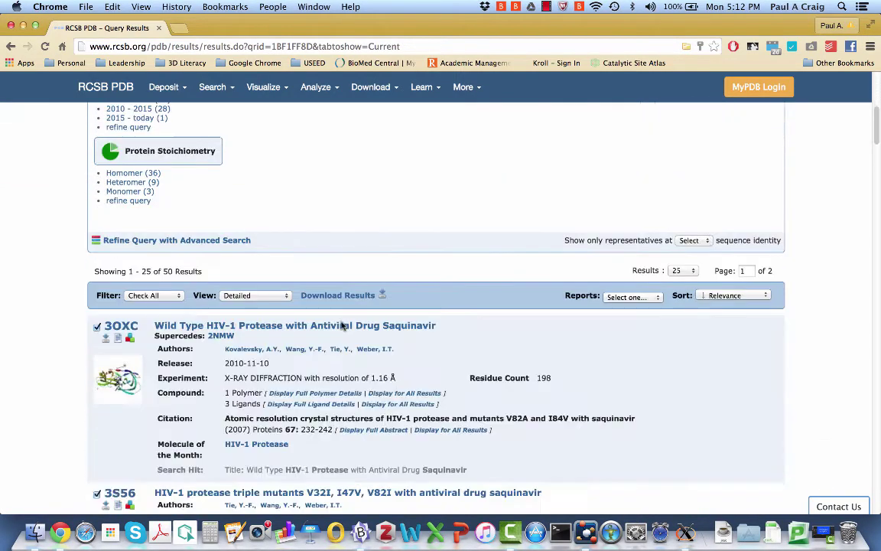
scroll(341, 325, "down", 1)
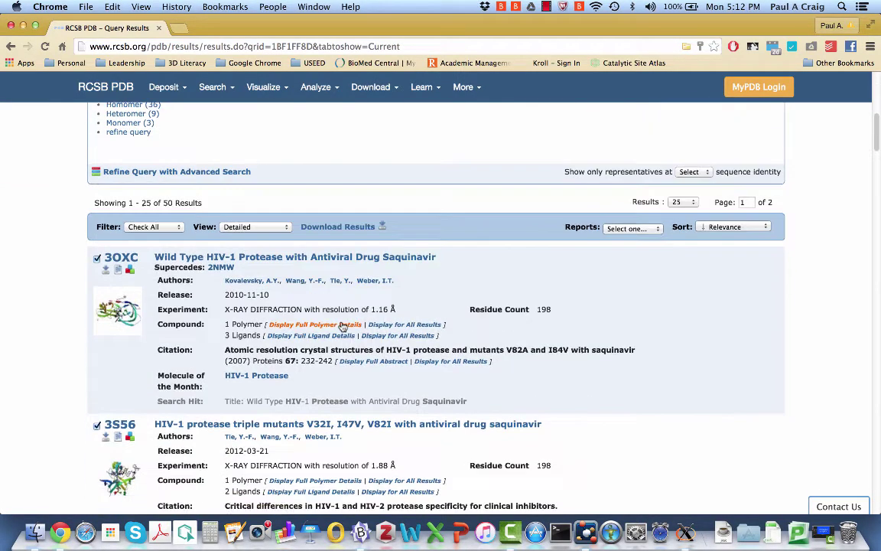
left_click(24, 26)
Load PDB structure 3oxc into PyMOL with the command 'fetch 3oxc'
left_click(63, 122)
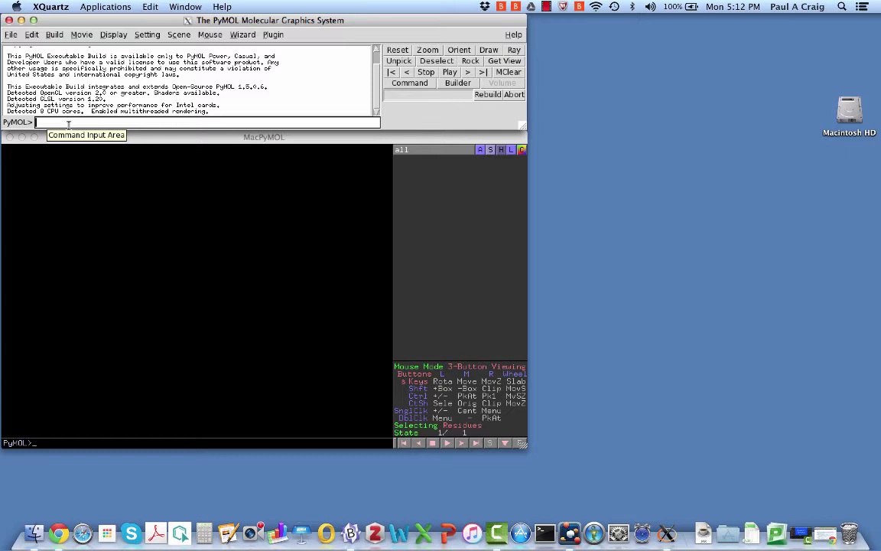
type("fetch 3oxc")
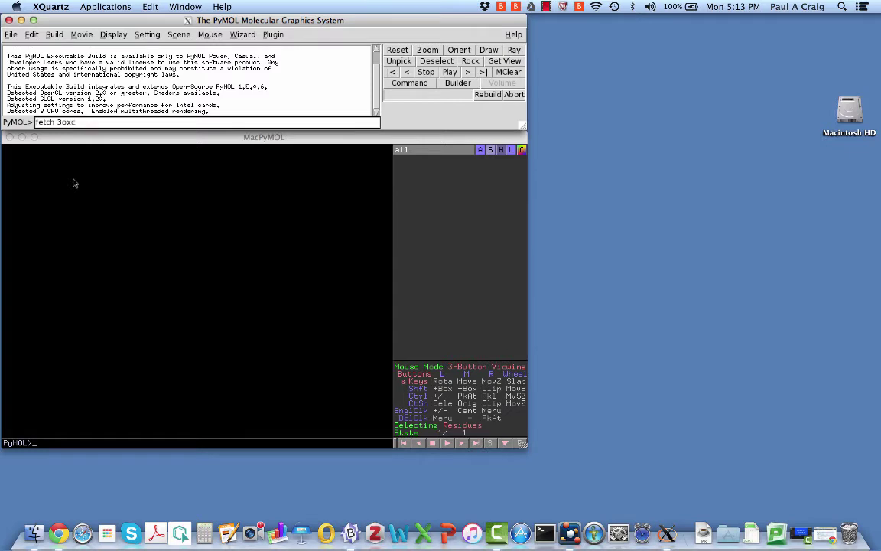
key("Return")
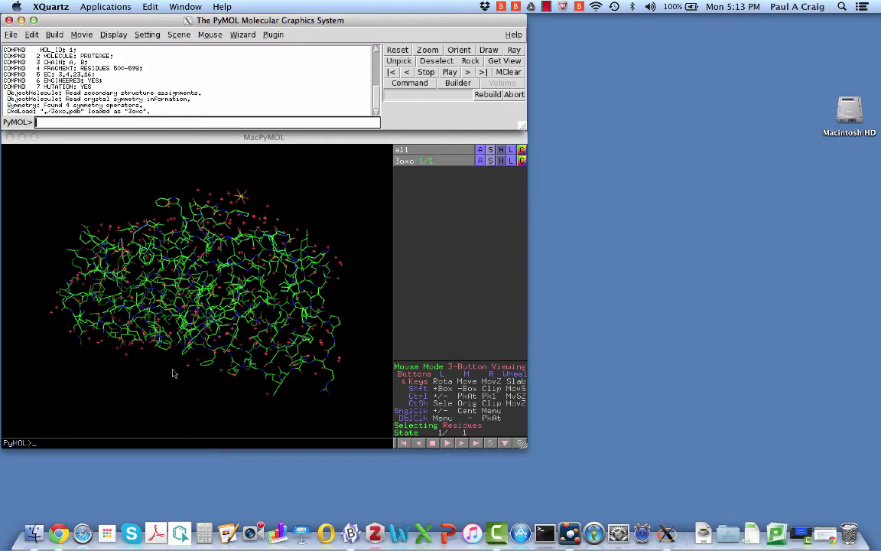
Rotate the 3oxc protein slightly and hide its water molecules
left_click(157, 332)
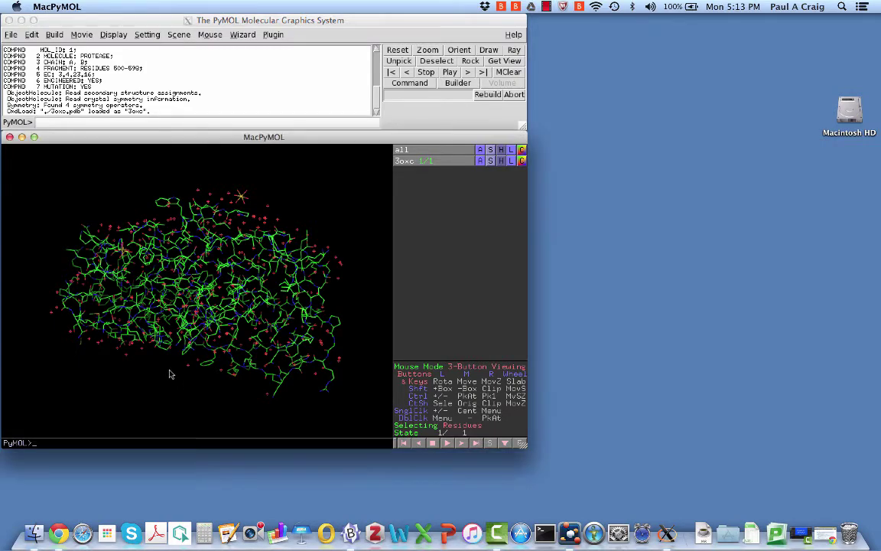
left_click_drag(156, 333, 211, 274)
left_click_drag(144, 164, 125, 304)
left_click_drag(175, 268, 195, 297)
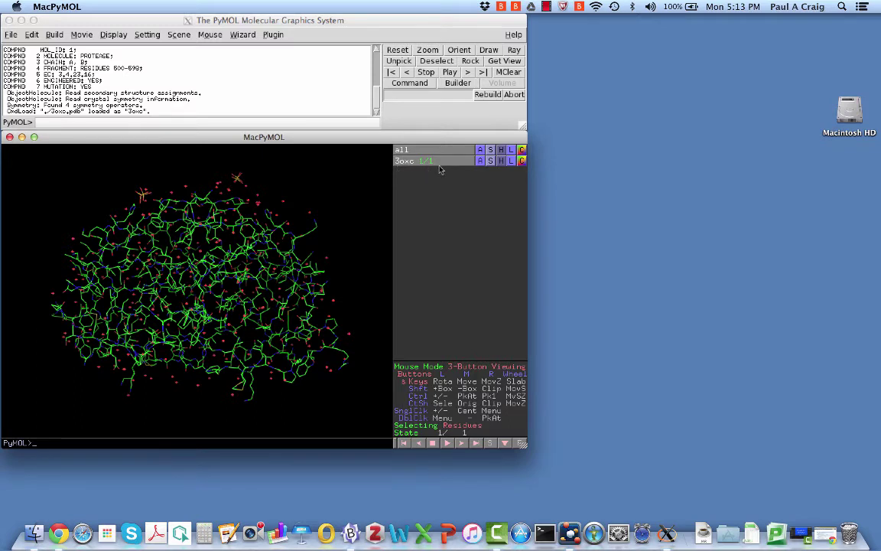
left_click(501, 162)
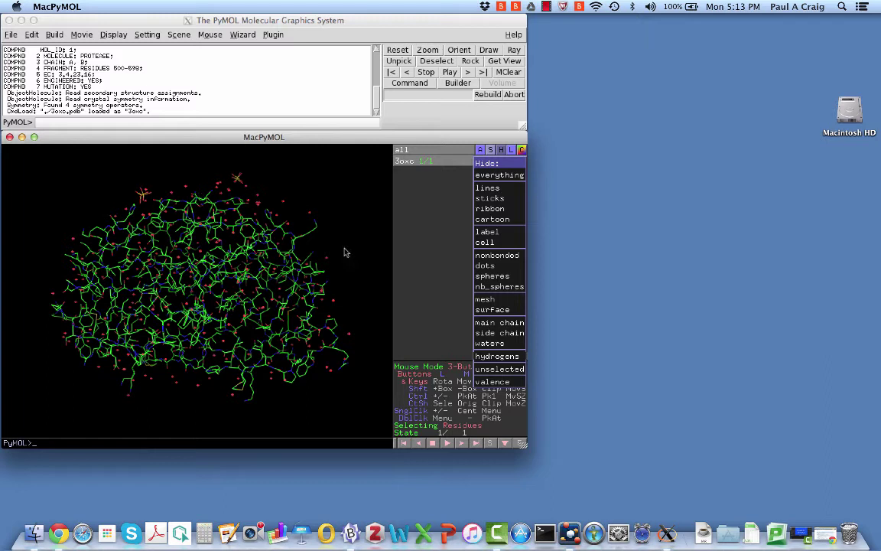
left_click(489, 344)
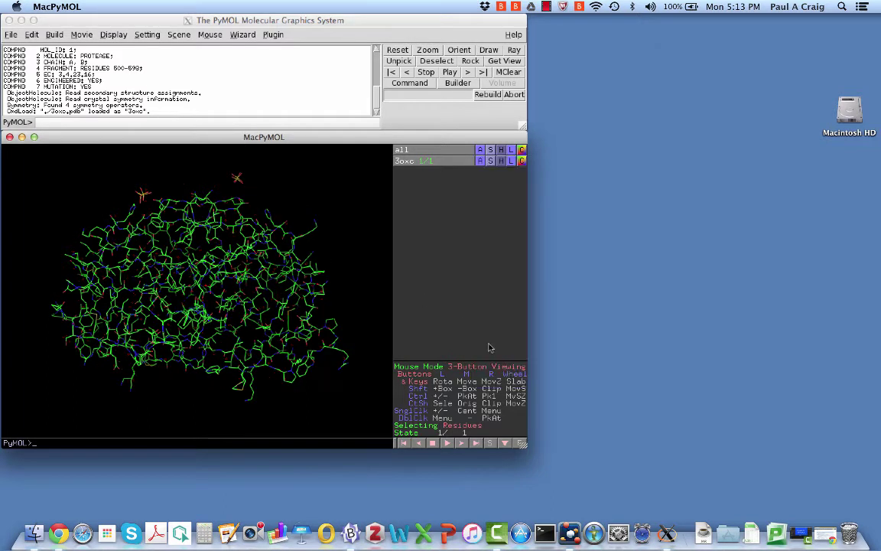
Show 3oxc as a cartoon and hide its sticks and lines, leaving only the green ribbon
left_click(491, 162)
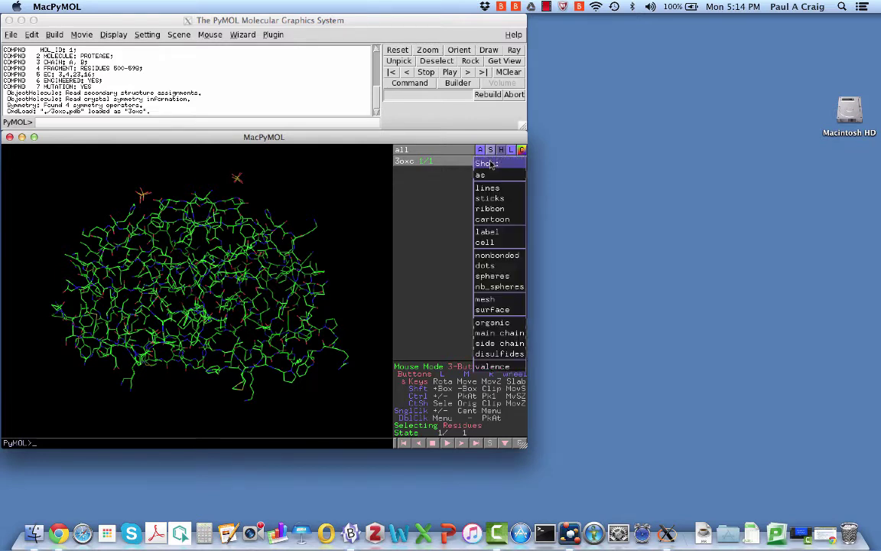
left_click(491, 220)
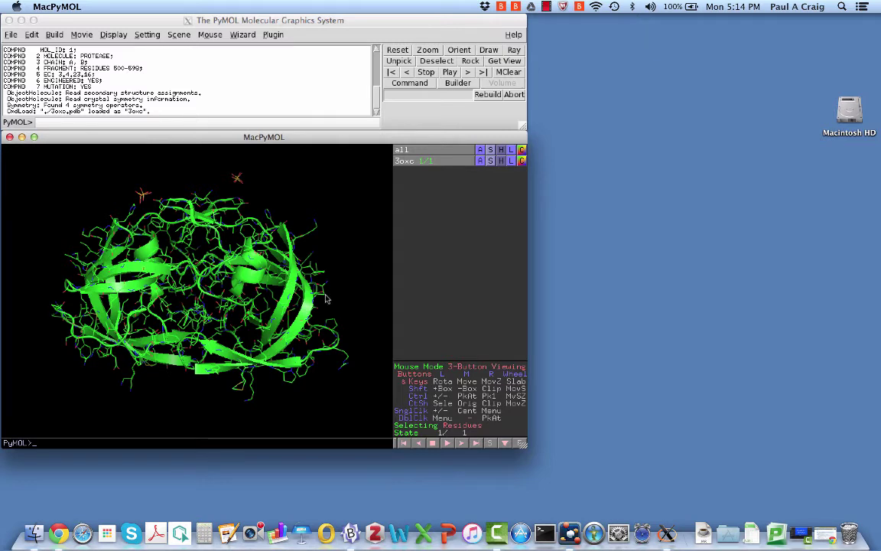
left_click(501, 161)
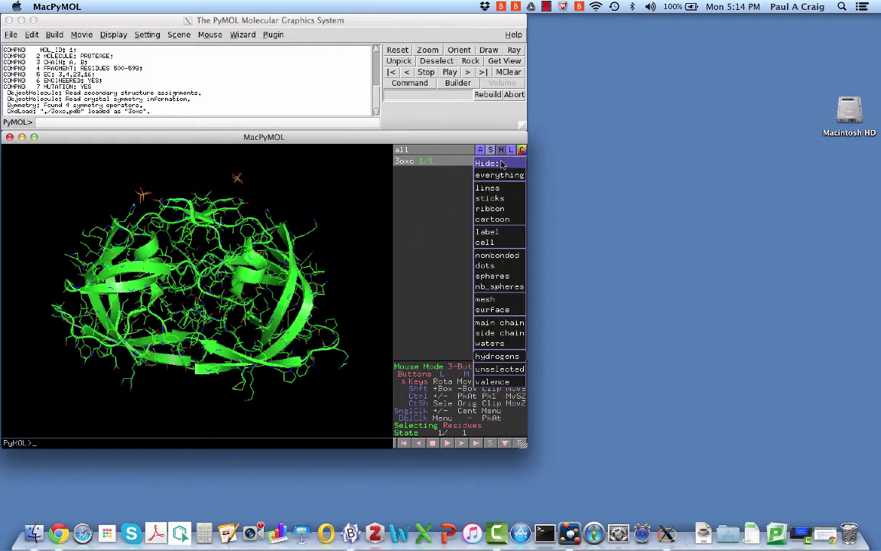
left_click(476, 199)
left_click(501, 162)
left_click(486, 190)
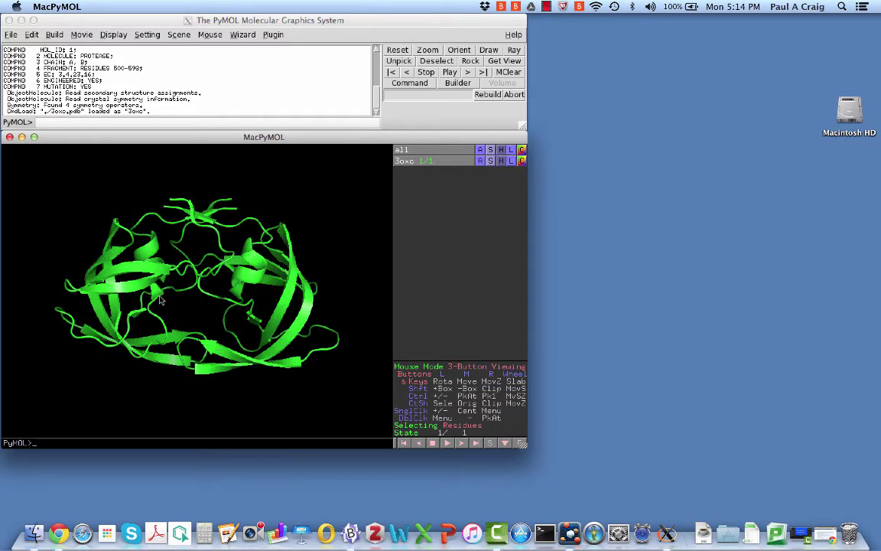
mouse_move(150, 315)
left_mouse_down()
mouse_move(197, 344)
mouse_move(196, 307)
mouse_move(198, 316)
mouse_move(169, 312)
mouse_move(252, 312)
mouse_move(145, 312)
left_mouse_up()
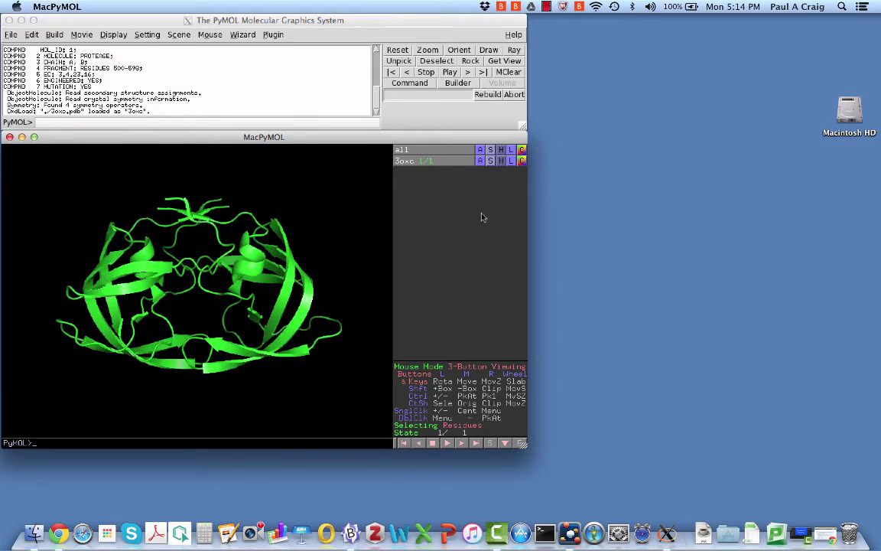
Display the 3oxc residue sequence, scroll it to the ROC ligand, and select ROC
left_click(491, 445)
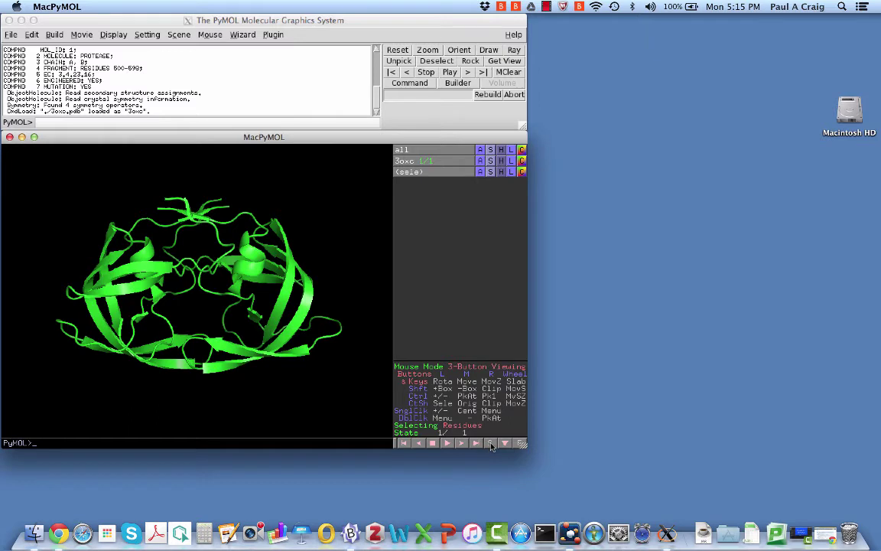
left_click(491, 445)
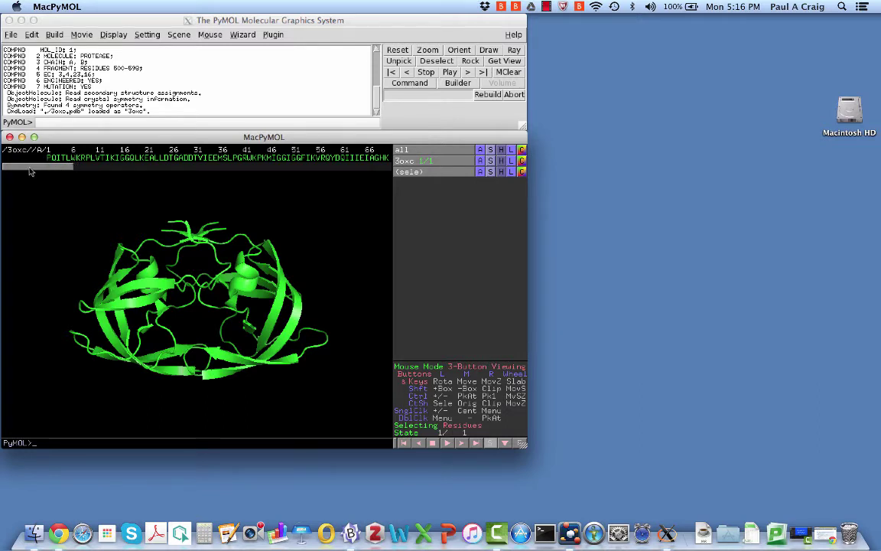
left_click_drag(28, 171, 133, 173)
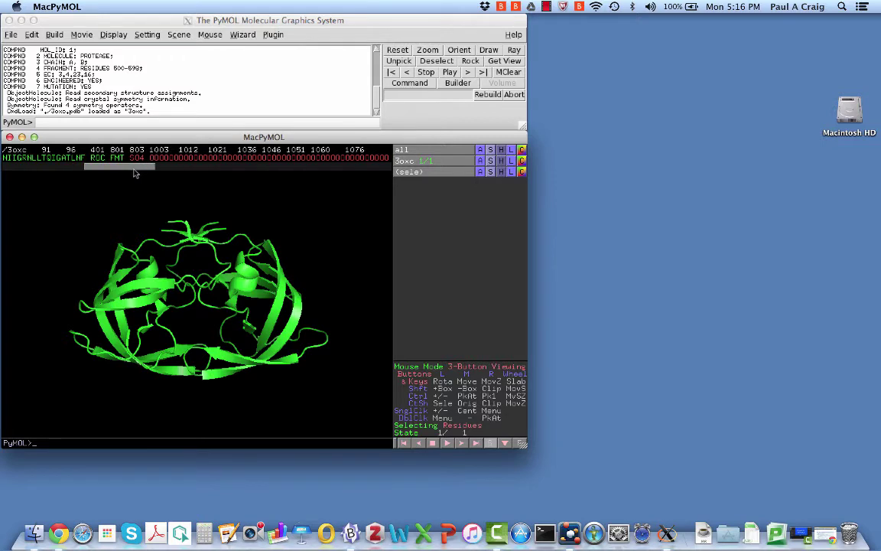
left_click(98, 158)
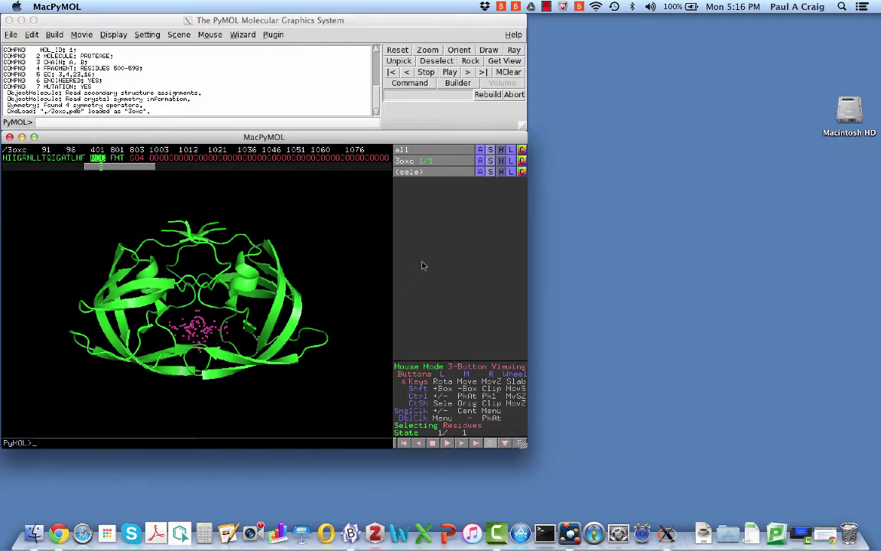
Show the selected saquinavir ligand as sticks, clear the selection, and rotate the view
left_click(490, 160)
left_click(490, 209)
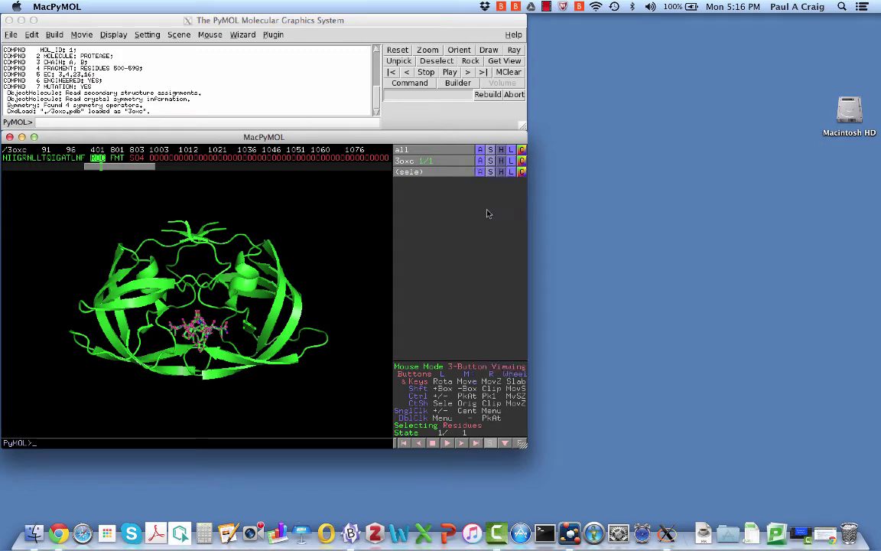
left_click(335, 262)
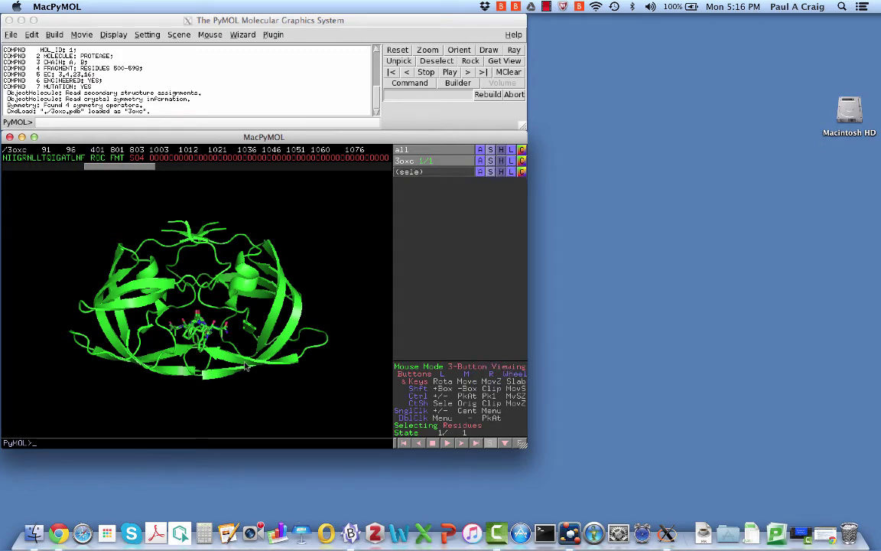
left_click_drag(198, 390, 252, 340)
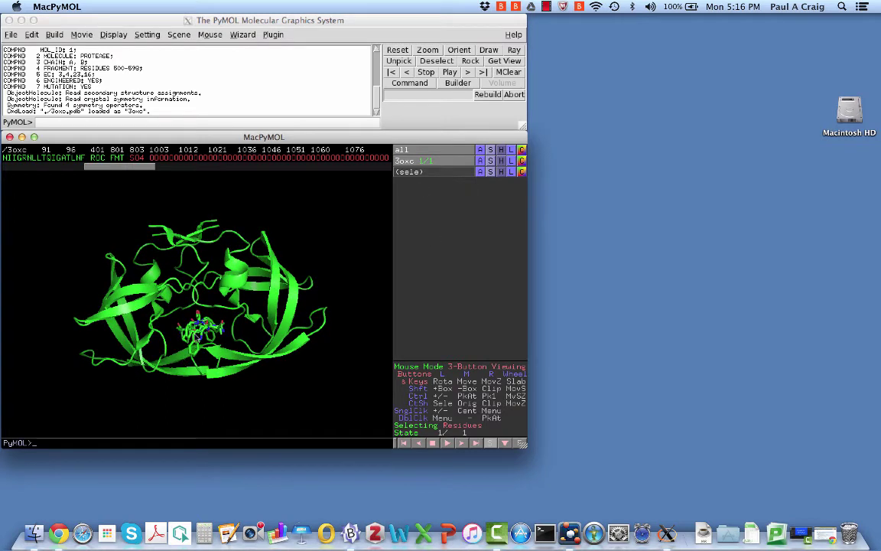
Reselect the ligand, try it as spheres, then remove the spheres
left_click(427, 173)
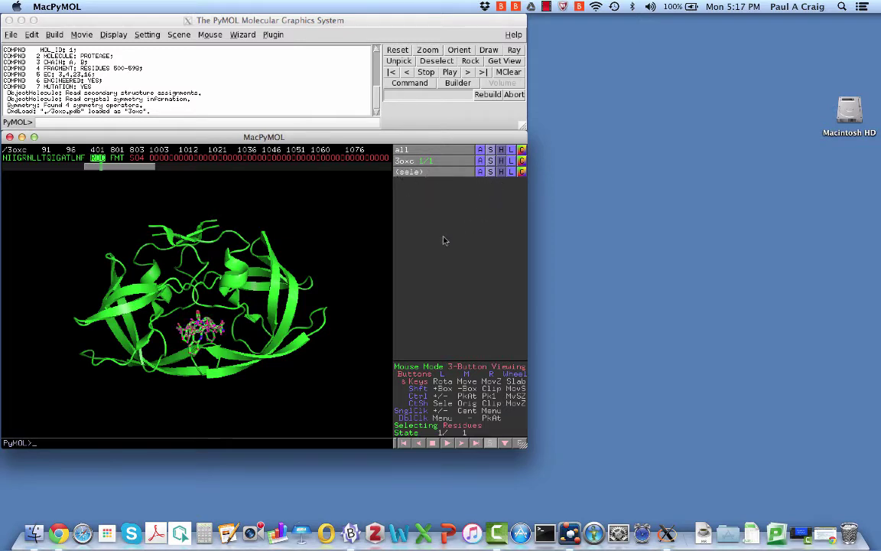
left_click(490, 172)
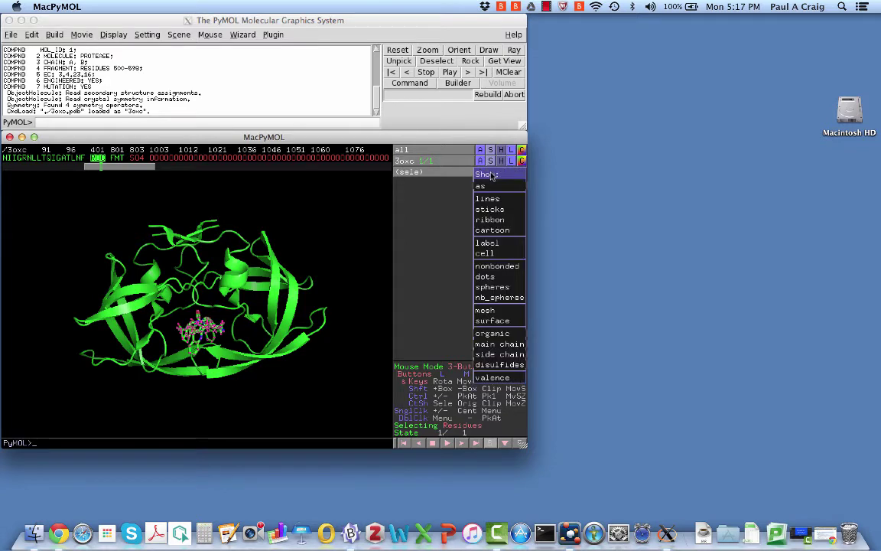
left_click(491, 287)
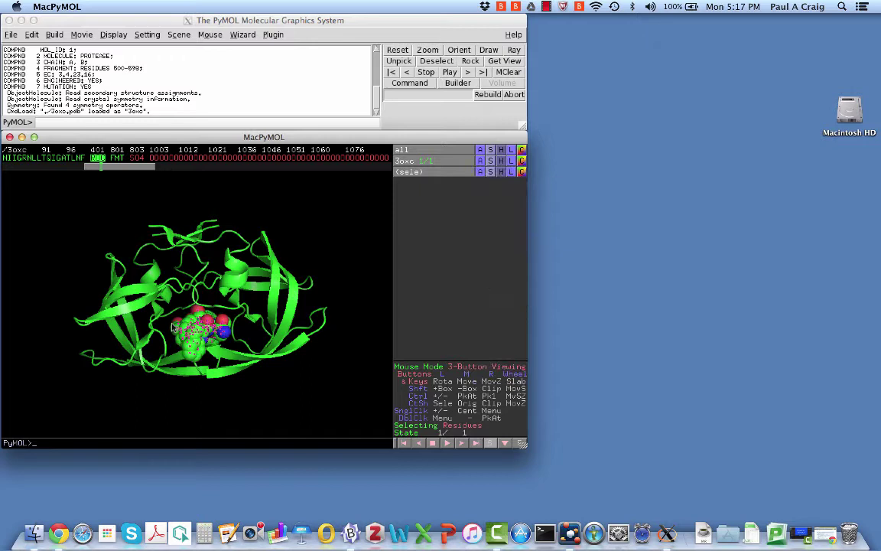
left_click(501, 172)
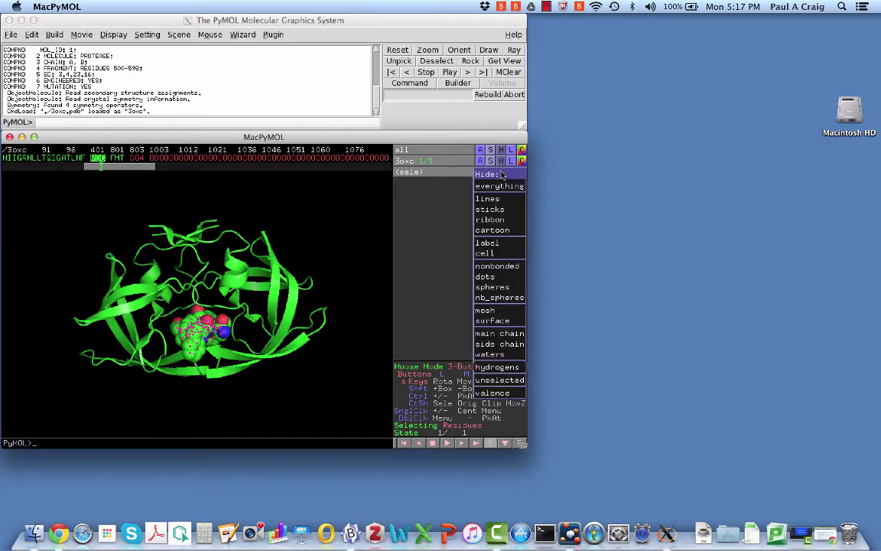
left_click(492, 288)
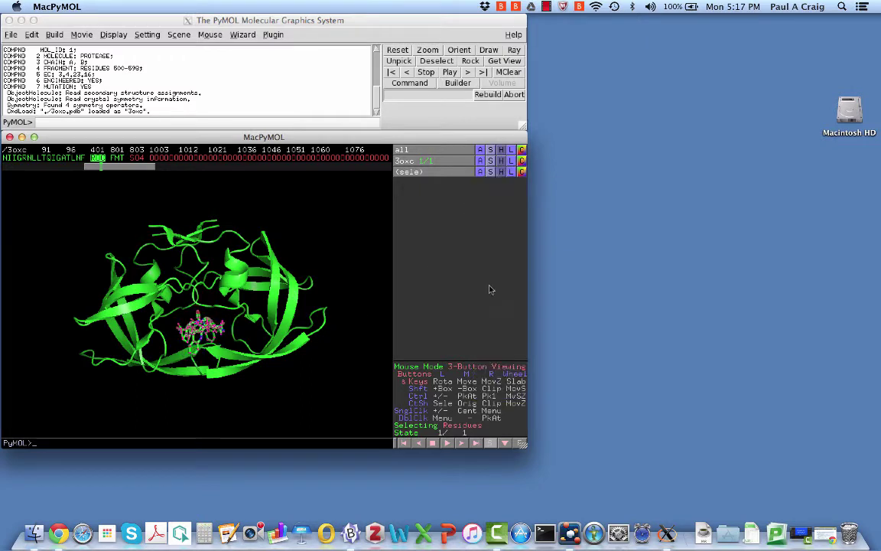
Try a dot surface on the ligand, remove the dots, and tilt the protein
left_click(490, 161)
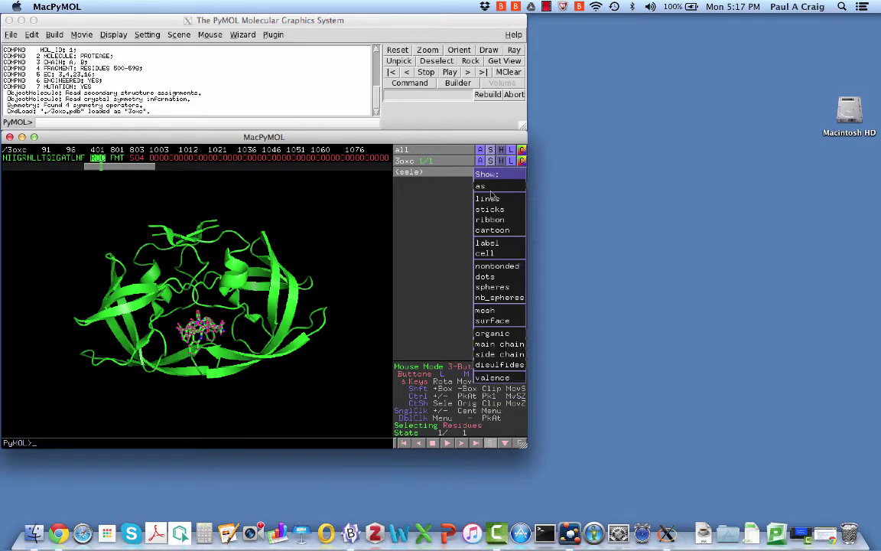
left_click(500, 279)
left_click(206, 336)
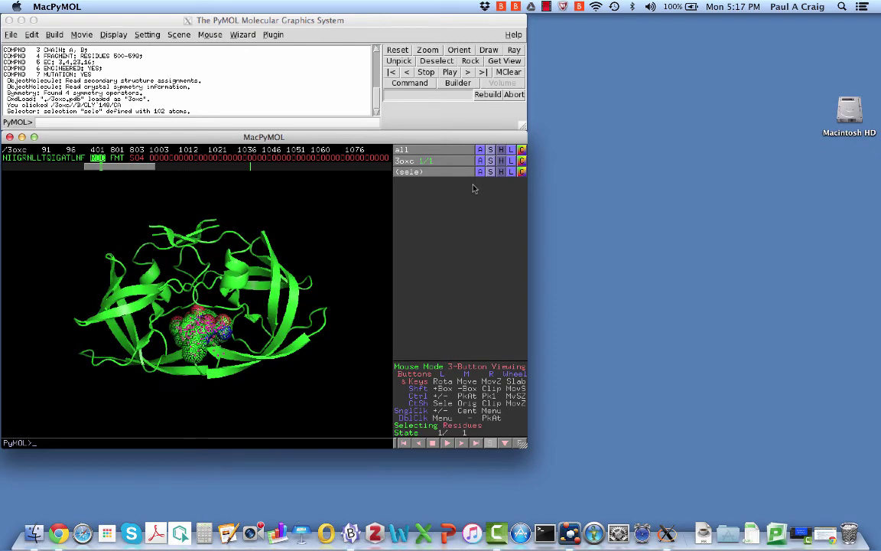
left_click(501, 172)
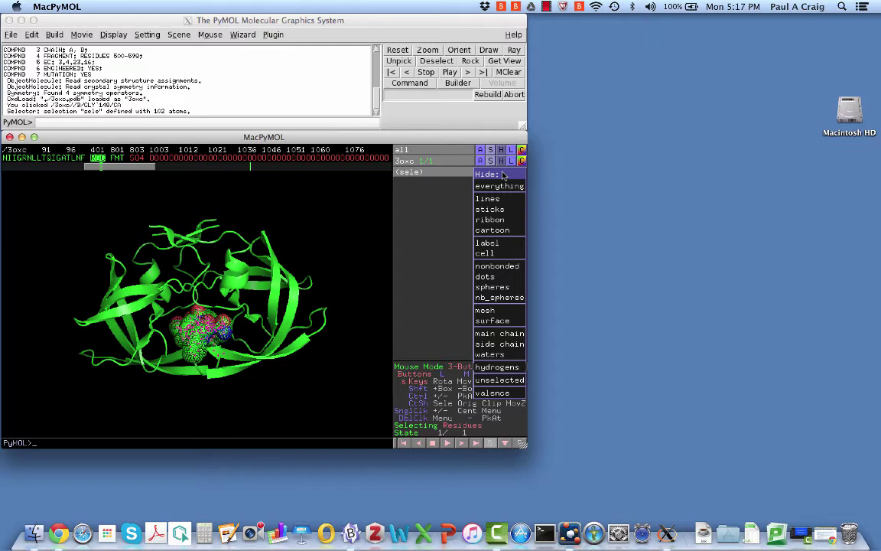
left_click(493, 278)
left_click_drag(113, 266, 148, 298)
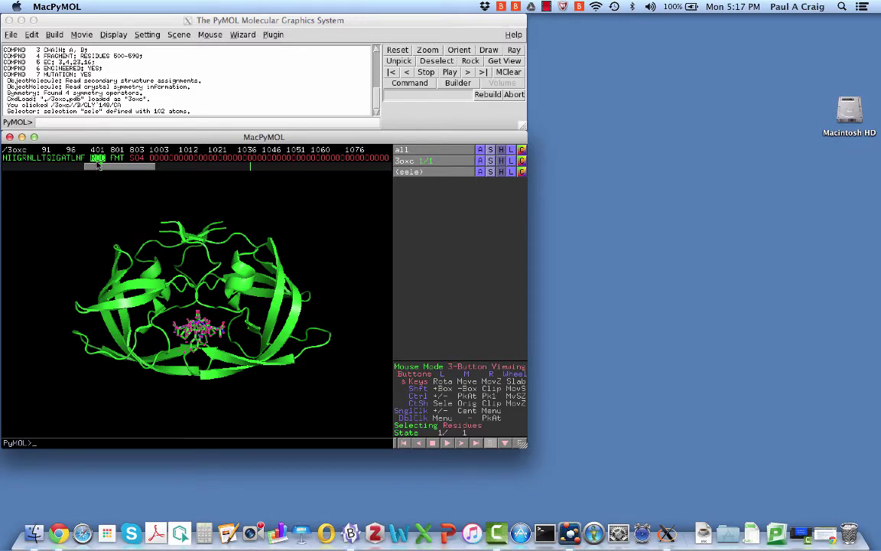
Deselect the ligand, return to the Chrome search results, and open the 3OXC entry page
left_click(327, 276)
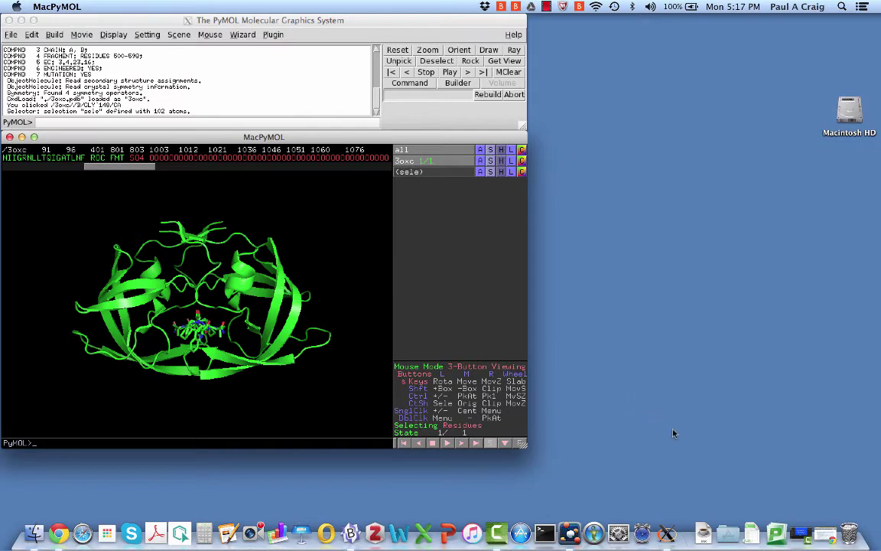
left_click(825, 533)
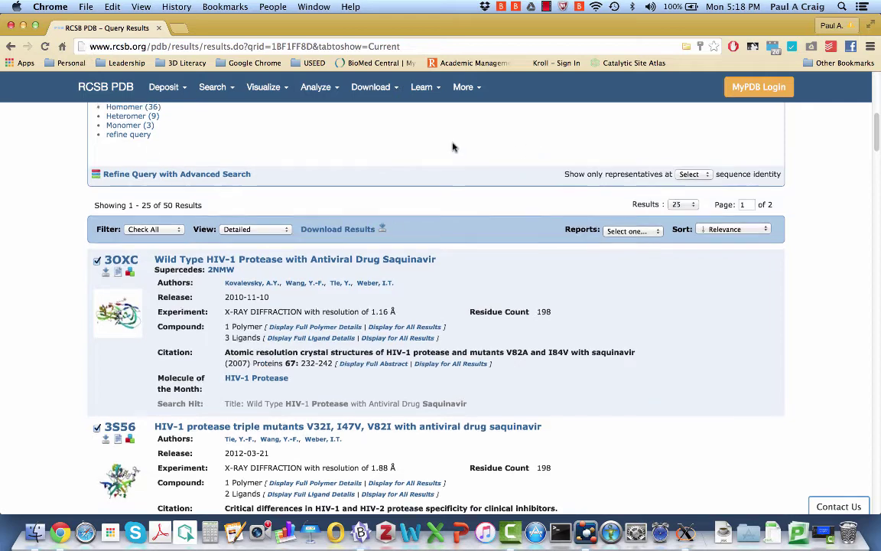
scroll(452, 145, "up", 3)
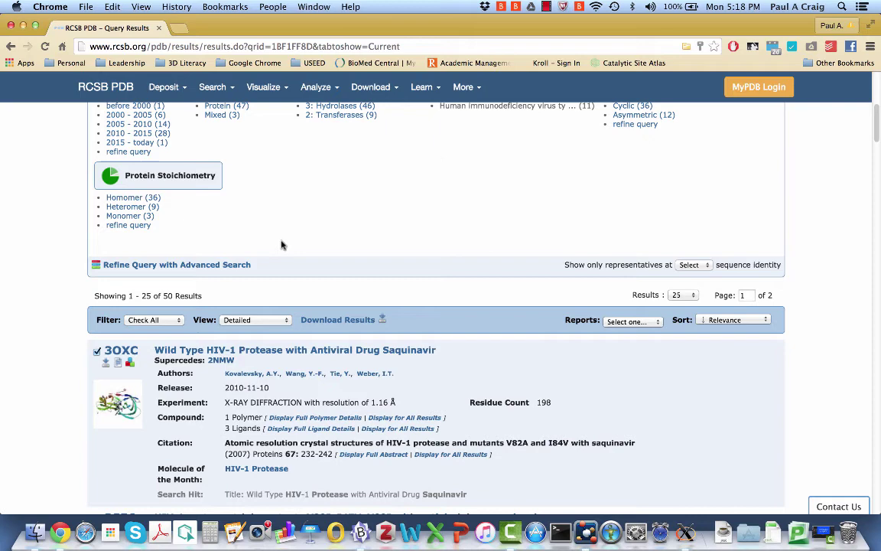
scroll(329, 211, "up", 2)
scroll(341, 227, "up", 9)
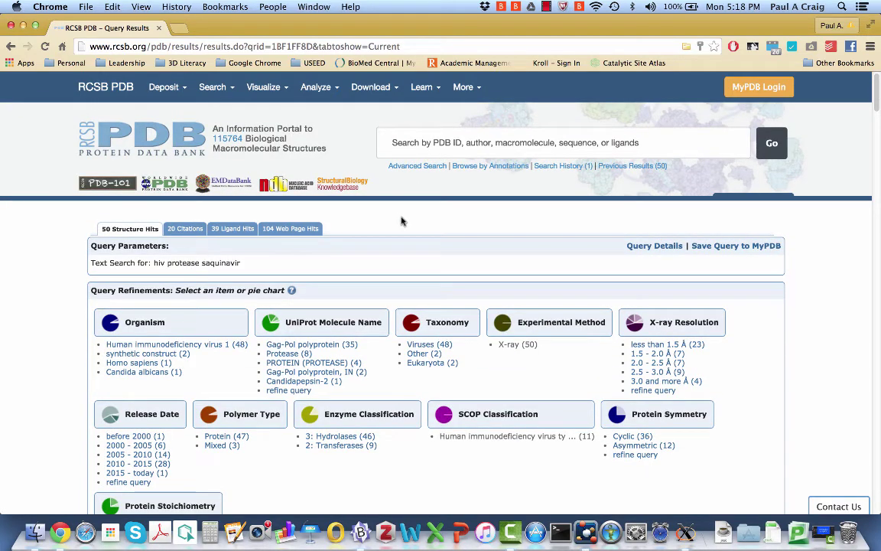
scroll(401, 221, "down", 14)
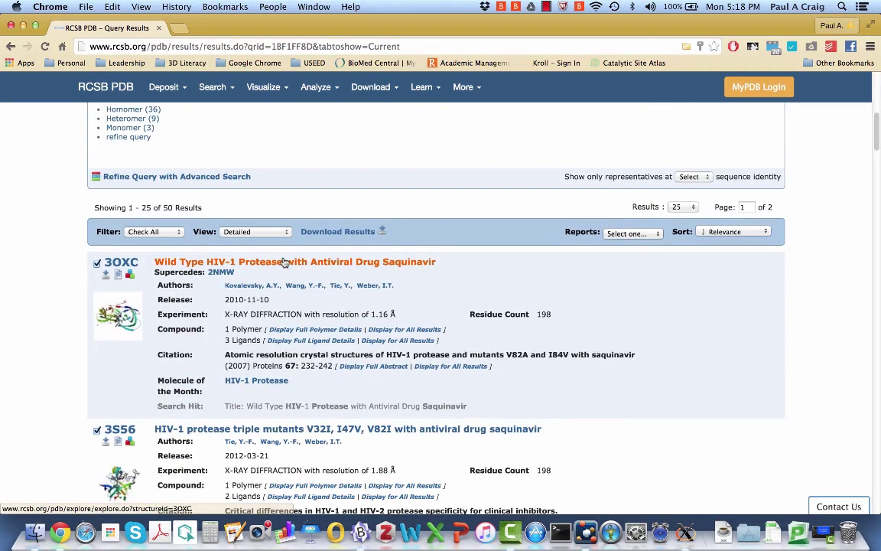
left_click(294, 263)
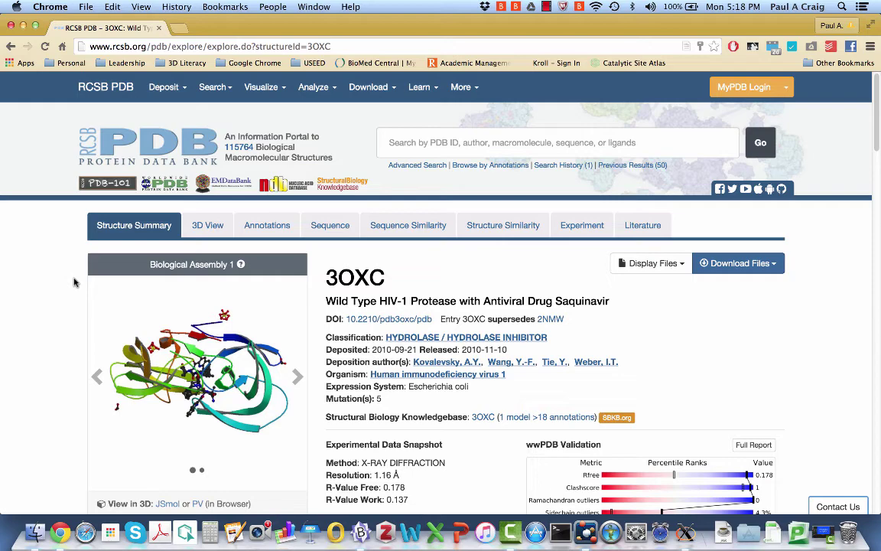
Scroll the 3OXC page to the Small Molecules table and highlight SAQUINAVIR in the ROC row
scroll(74, 283, "down", 5)
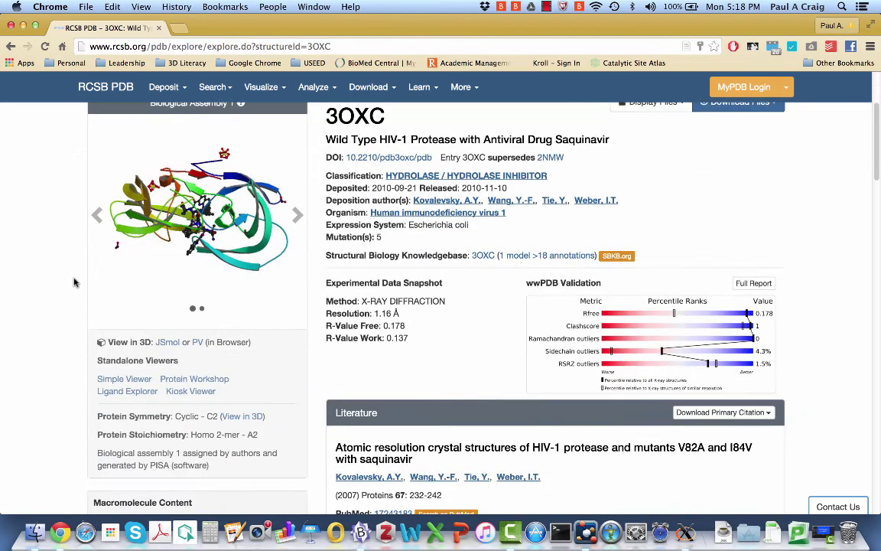
scroll(74, 283, "down", 6)
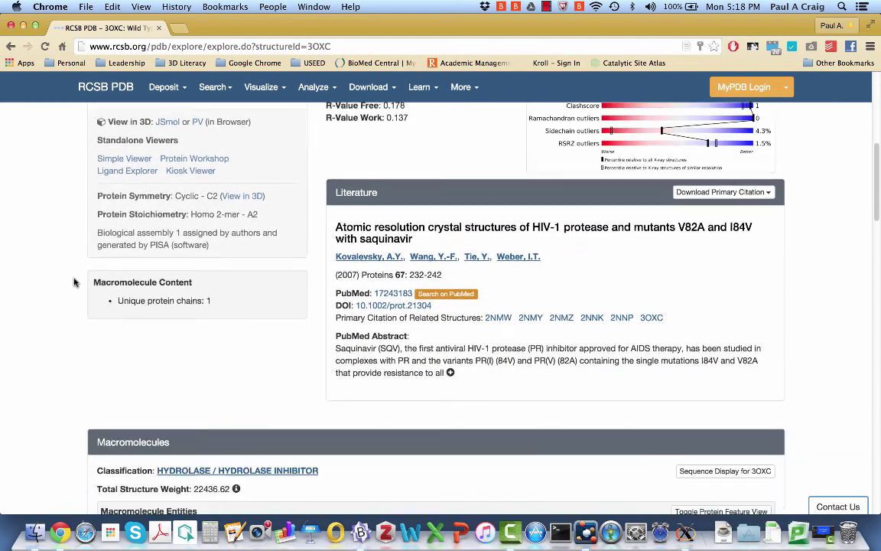
scroll(74, 282, "down", 2)
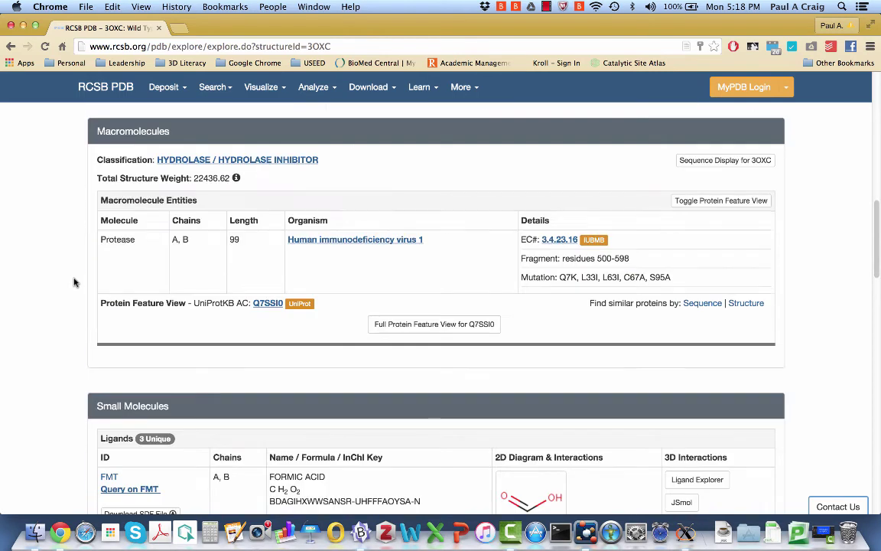
scroll(74, 282, "up", 1)
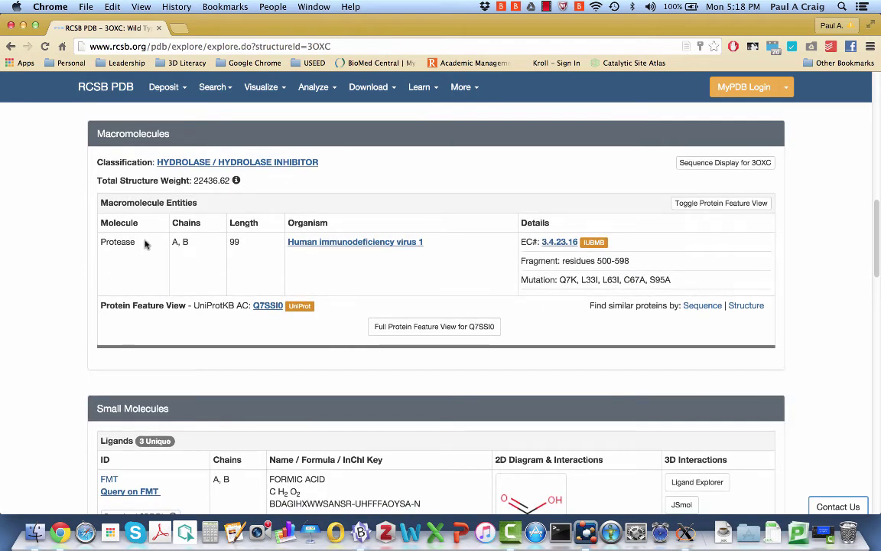
scroll(67, 265, "down", 3)
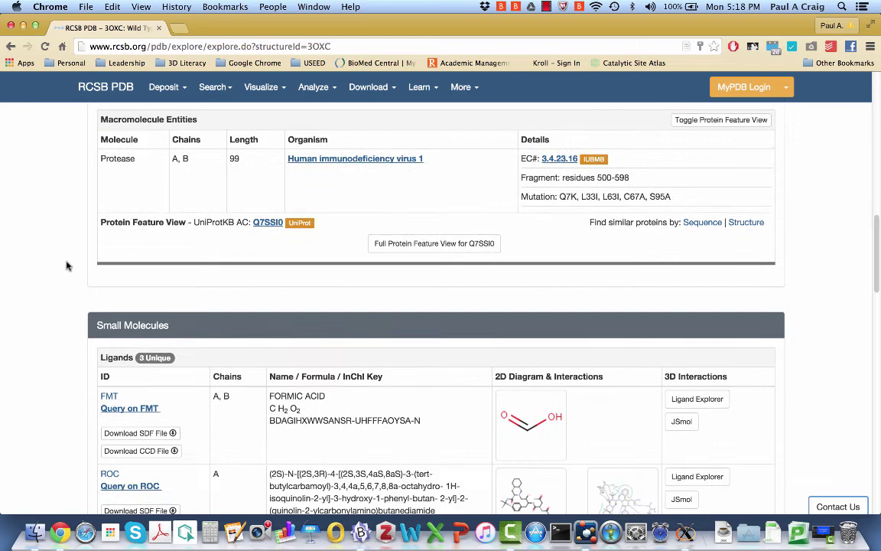
scroll(67, 265, "down", 4)
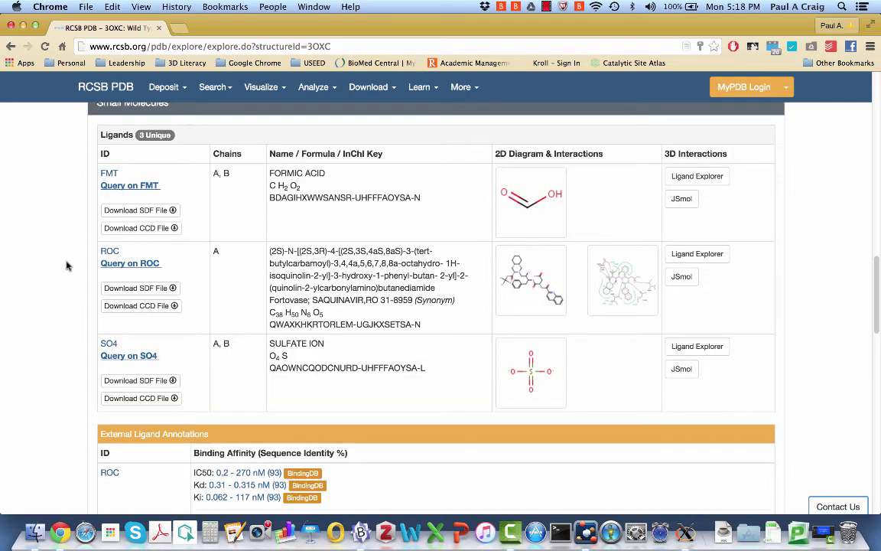
scroll(79, 172, "up", 1)
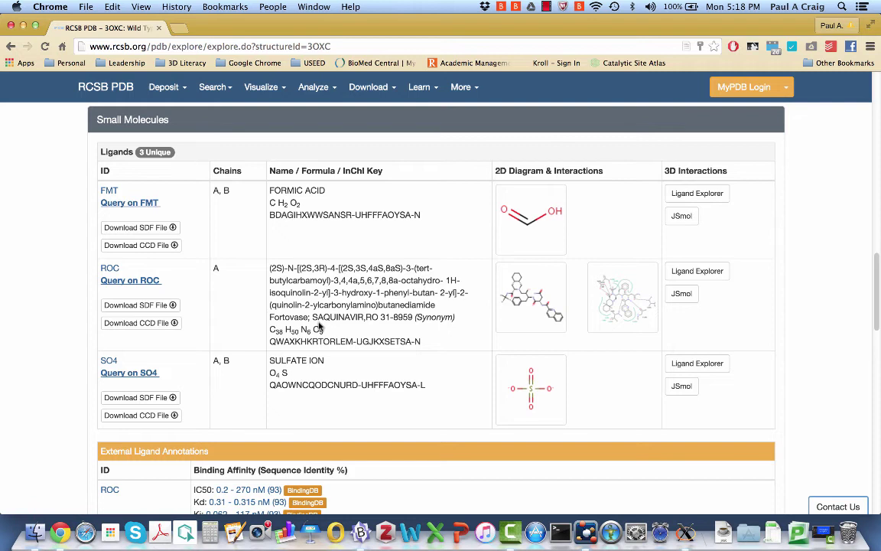
left_click_drag(313, 317, 363, 319)
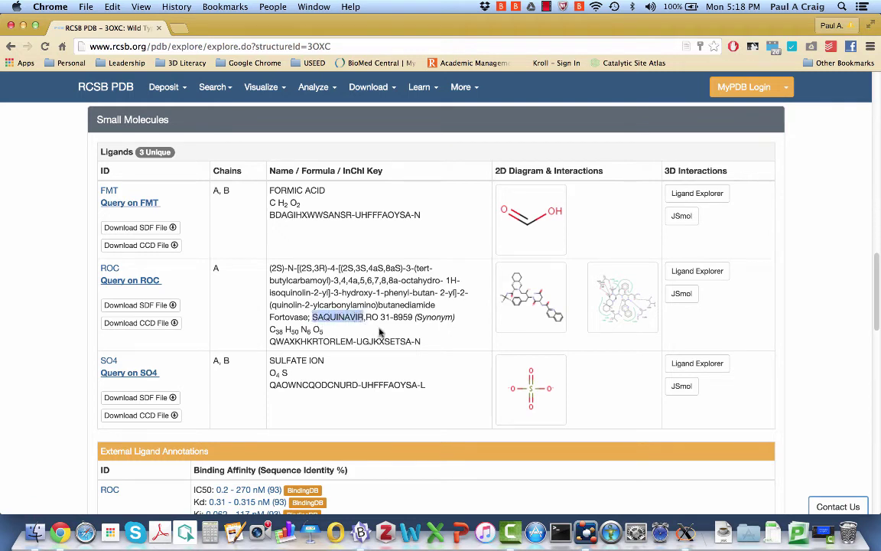
left_click(378, 331)
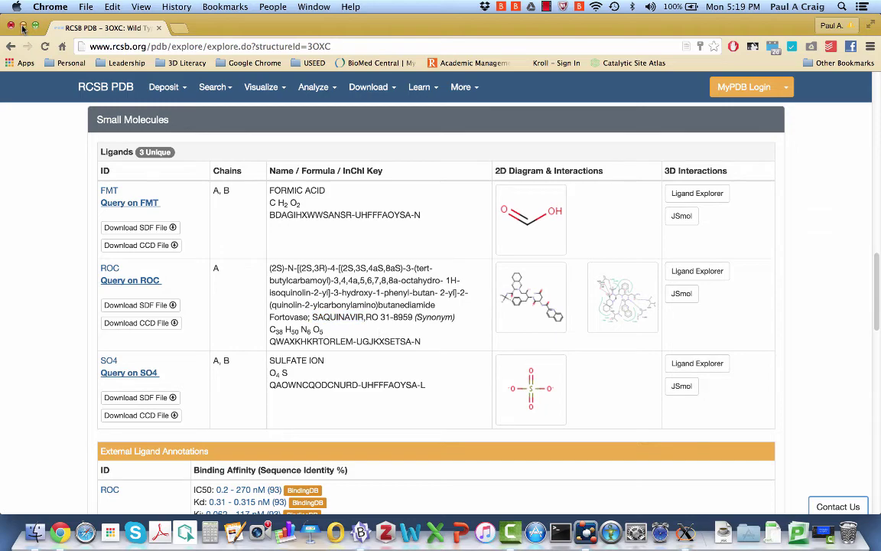
Minimize the browser and bring the PyMOL viewer and control window to the front
left_click(23, 27)
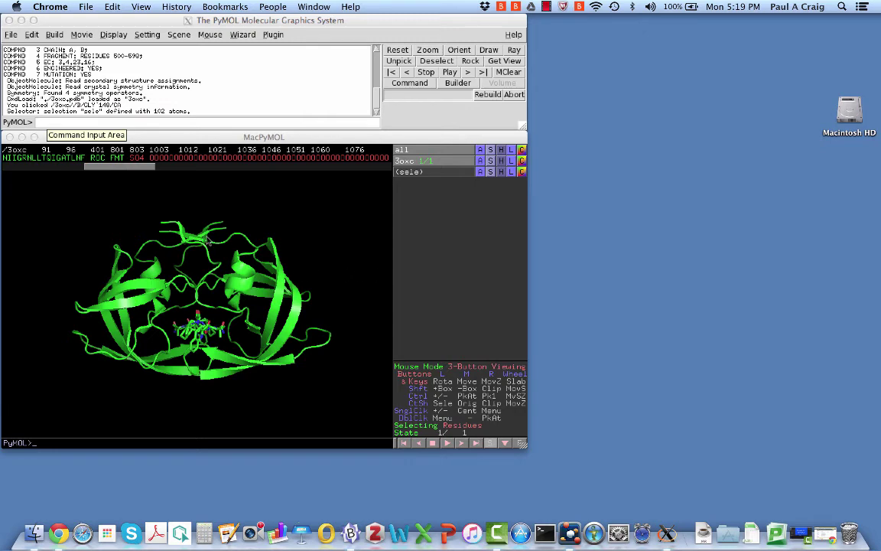
mouse_move(201, 302)
left_mouse_down()
mouse_move(183, 303)
mouse_move(203, 304)
left_mouse_up()
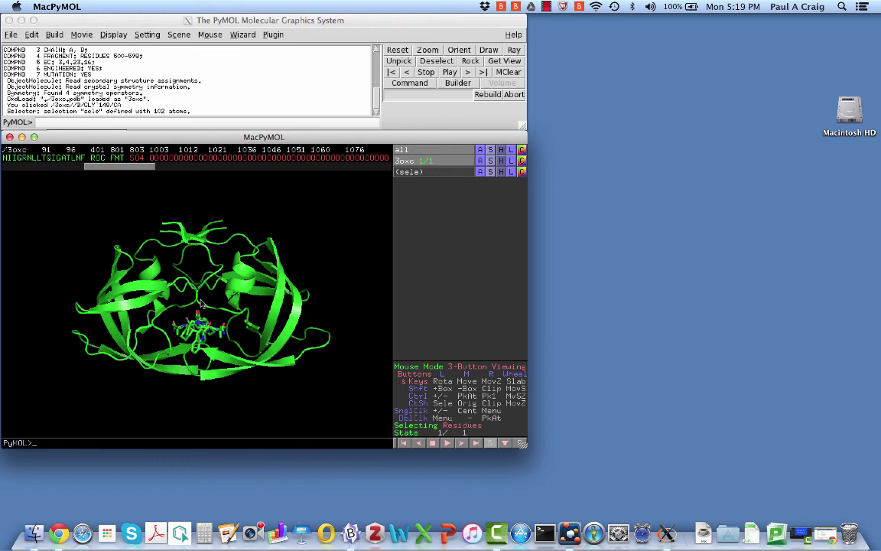
left_click(11, 36)
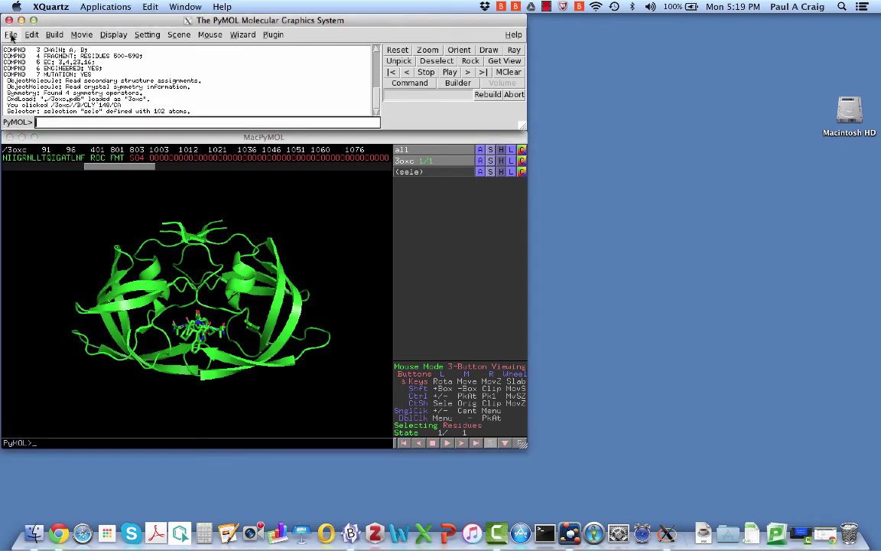
Export the current view as a PNG named HIV_Protease_with_Saquinavir to the Desktop
left_click(11, 36)
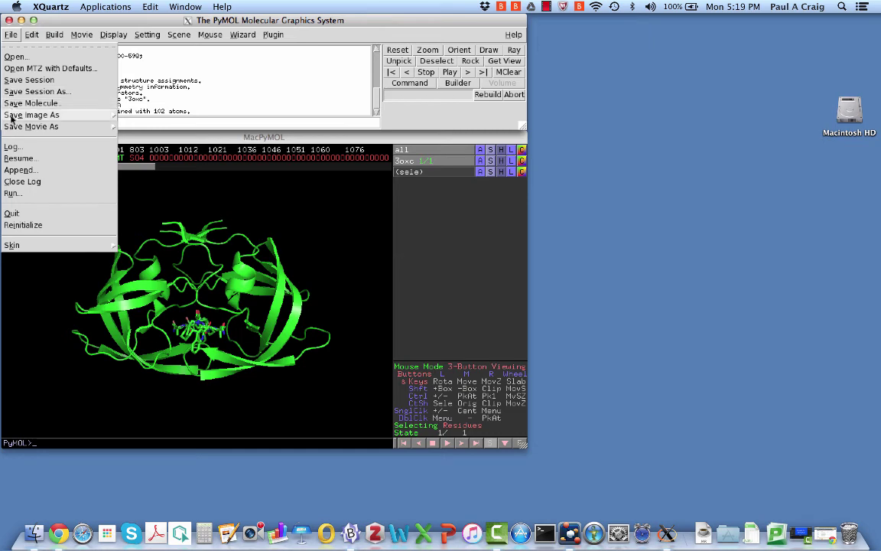
mouse_move(12, 117)
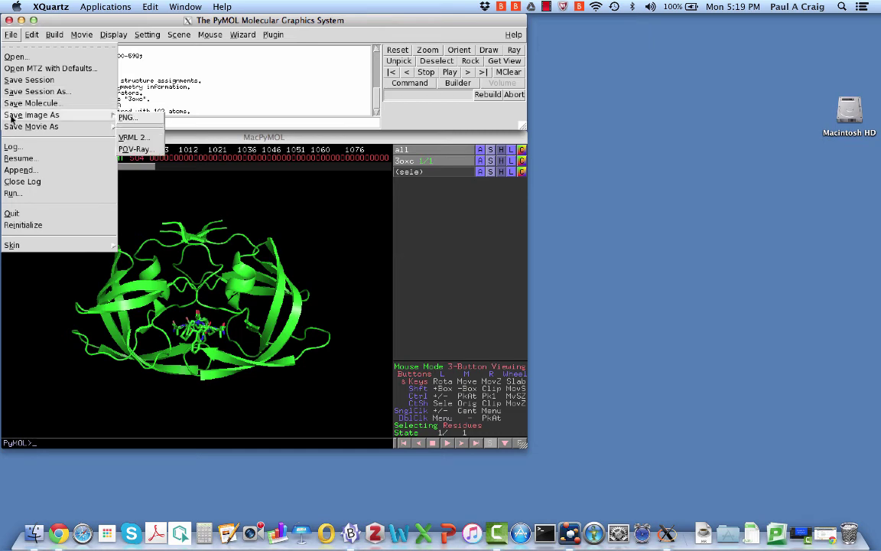
left_click(123, 117)
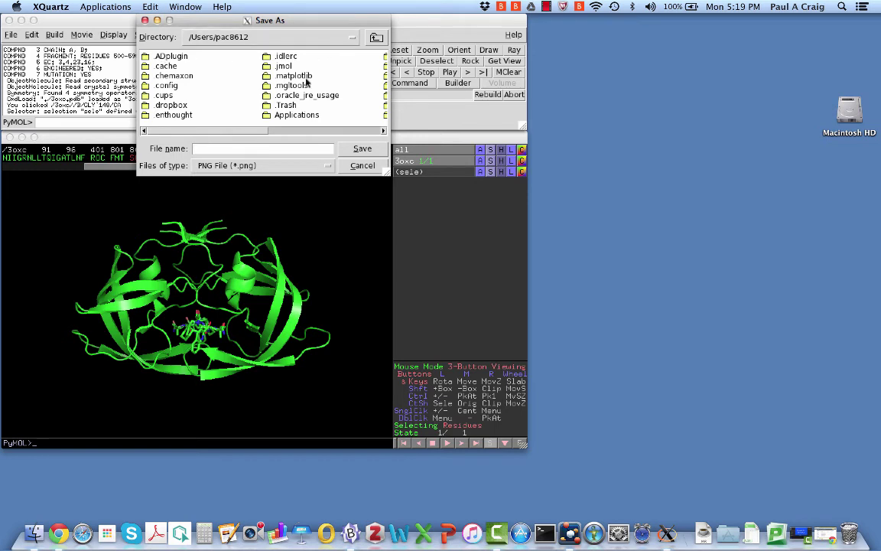
left_click(313, 130)
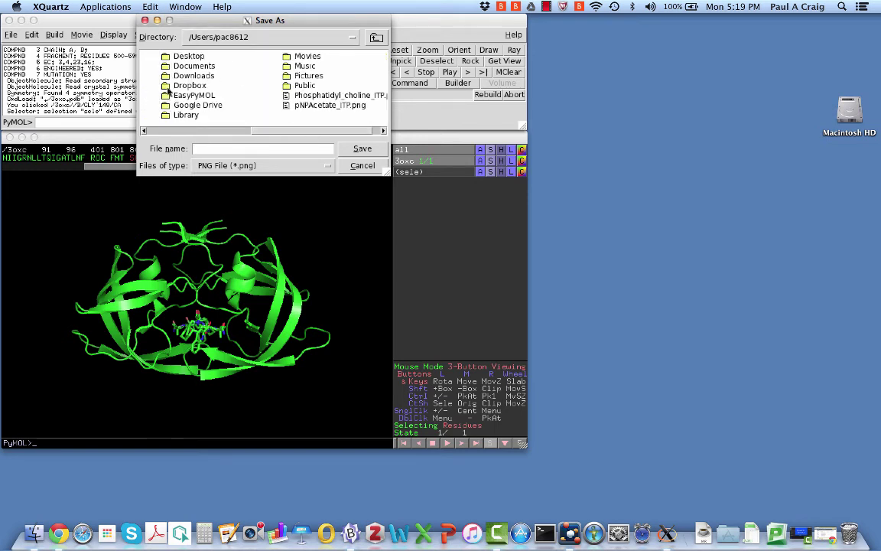
double_click(167, 59)
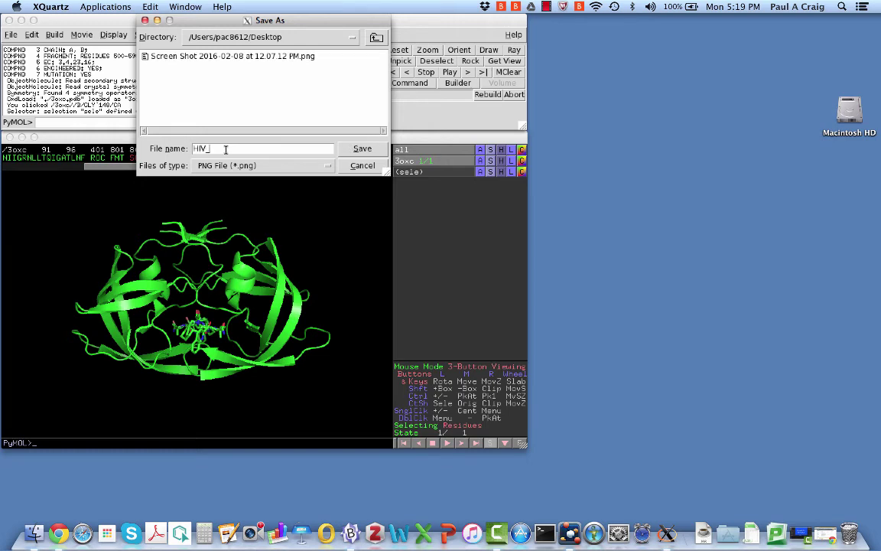
left_click(226, 148)
type("HIV_Protease_with_Saquinavir")
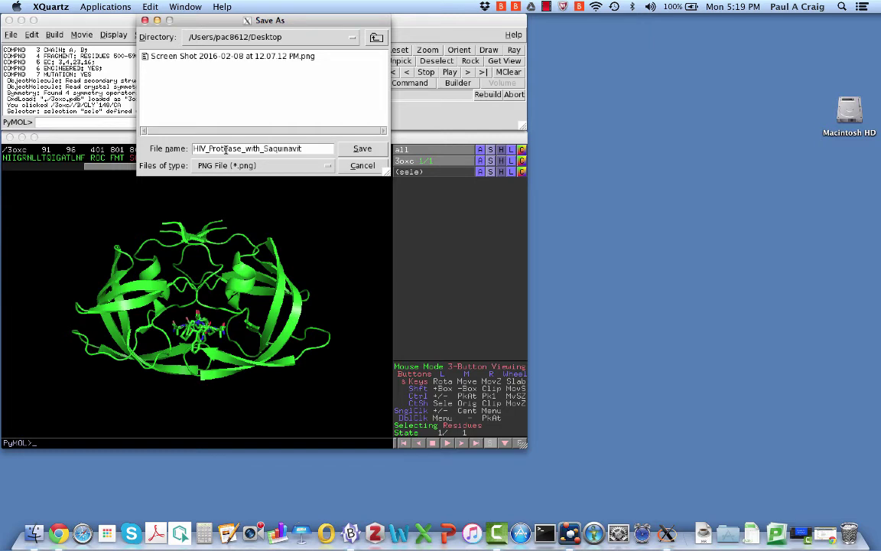
left_click(357, 149)
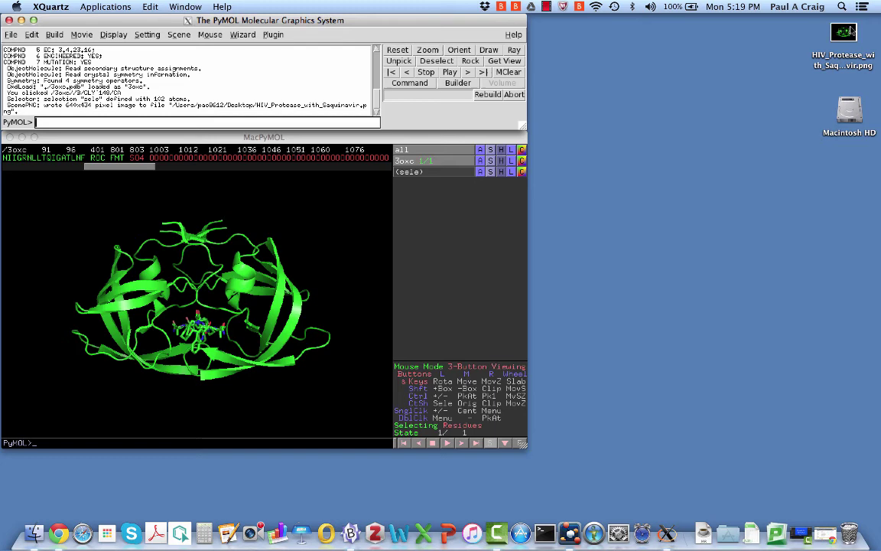
left_click(844, 32)
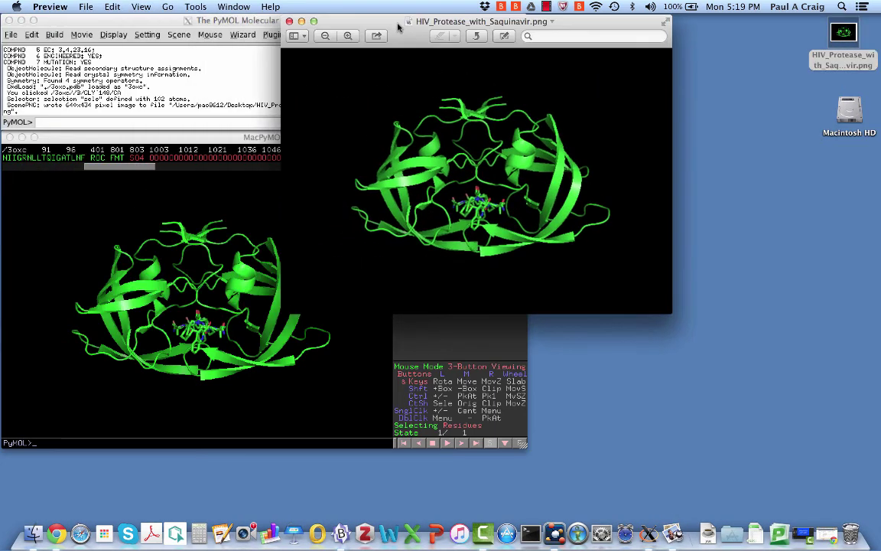
left_click_drag(398, 28, 604, 26)
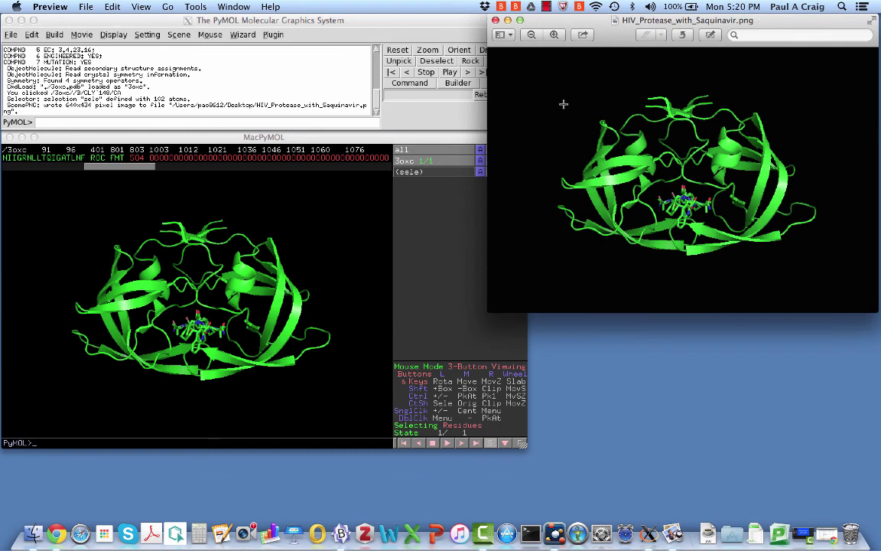
left_click(496, 21)
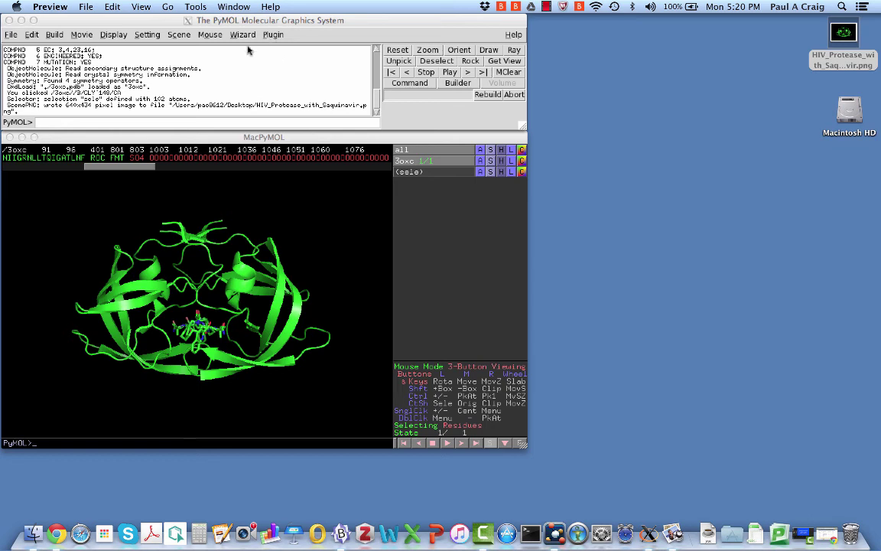
Show PyMOL's Plugin menu with Plugin Manager, PDB Loader Service, APBS Tools2 and ProMol
left_click(273, 35)
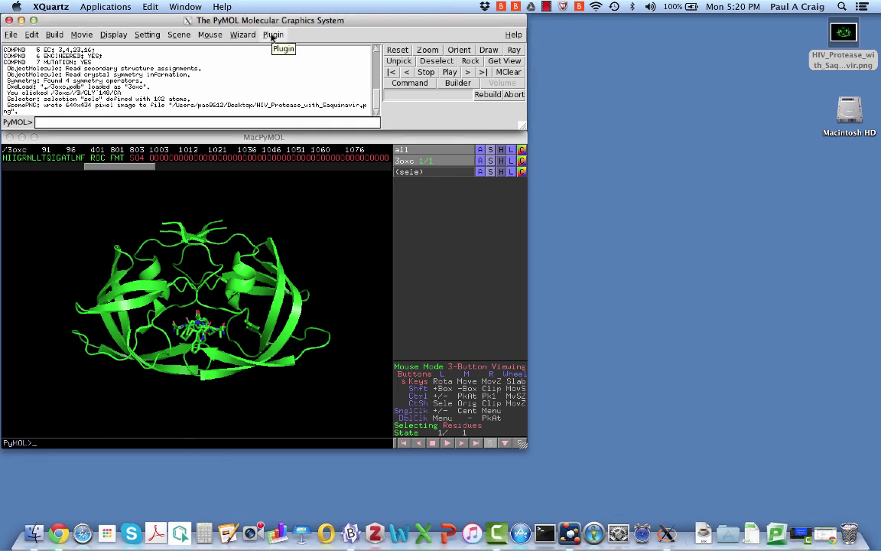
left_click(273, 34)
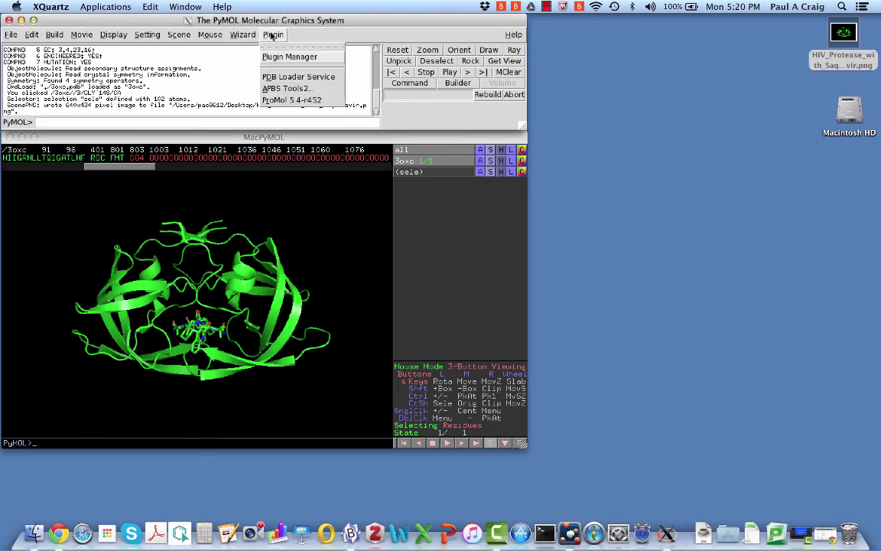